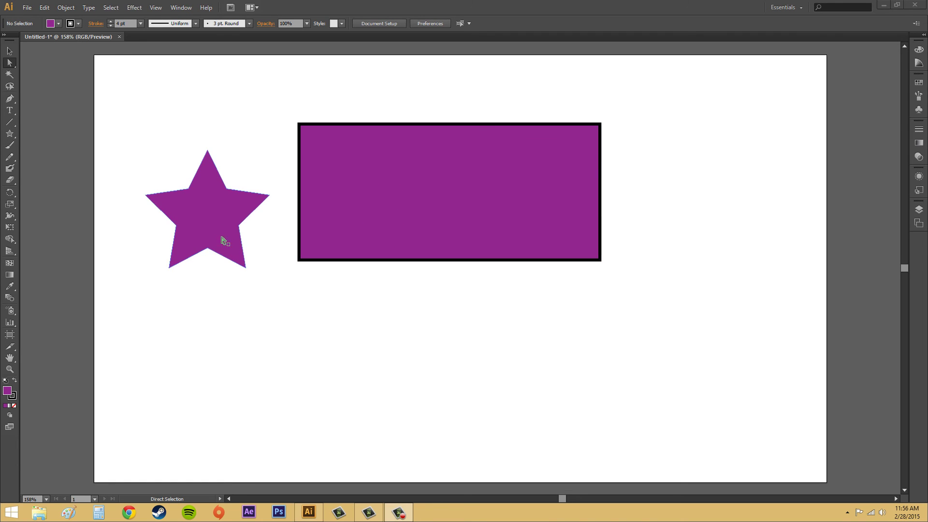
Drag the star onto the centre of the rectangle
click(245, 209)
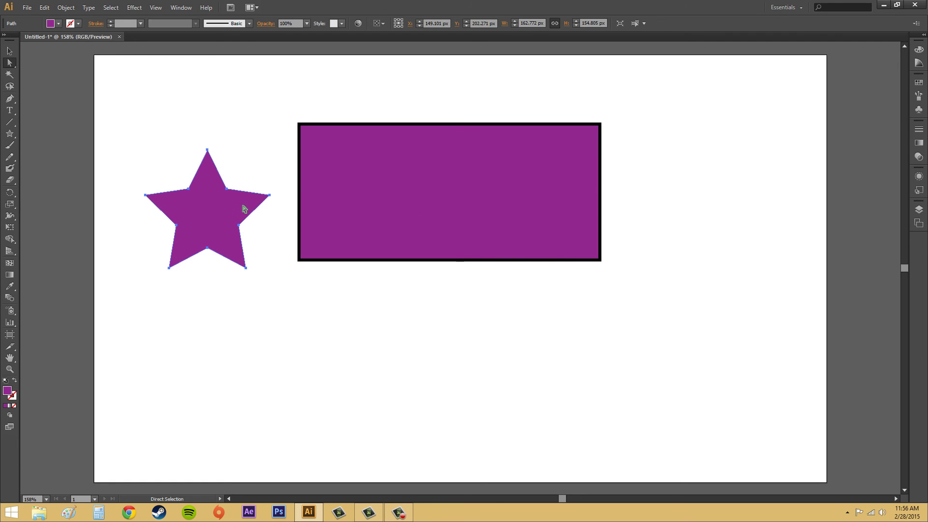
click(9, 50)
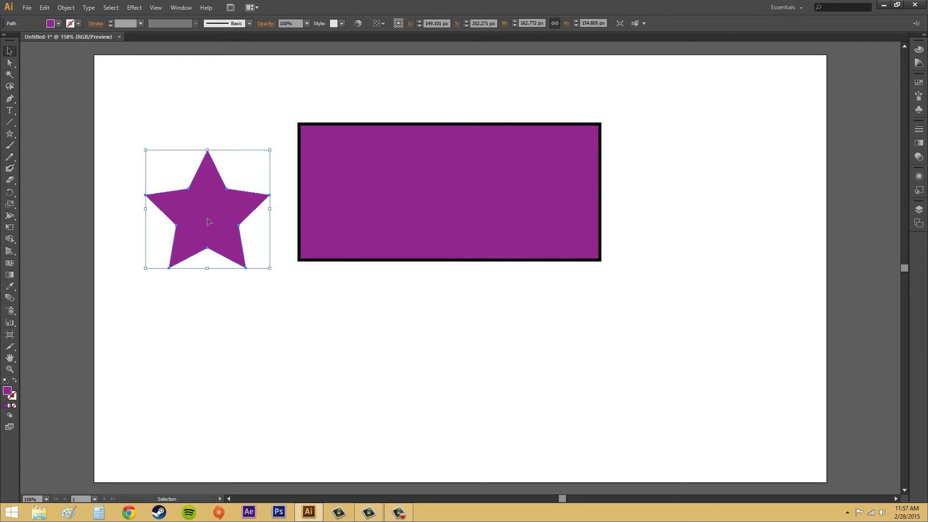
drag(209, 221, 456, 201)
click(717, 256)
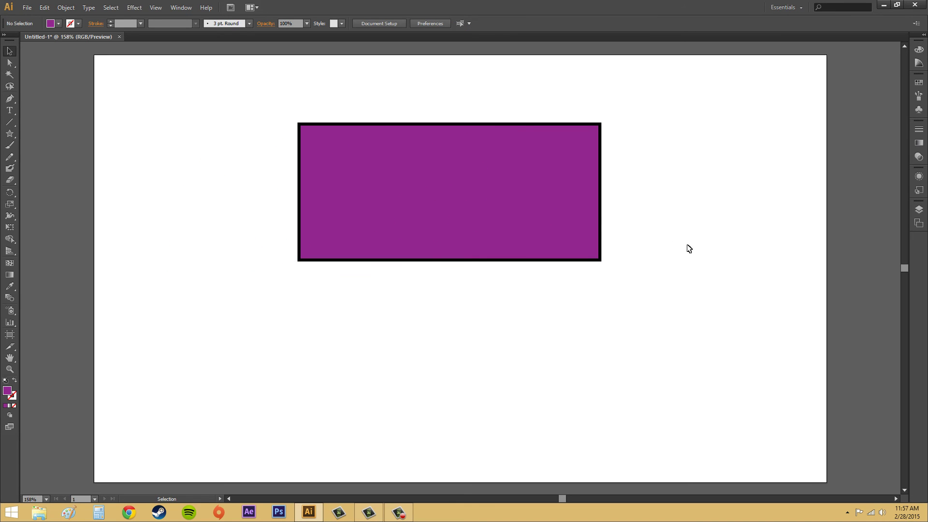
Fill the star green from the control bar's Fill swatches
click(483, 212)
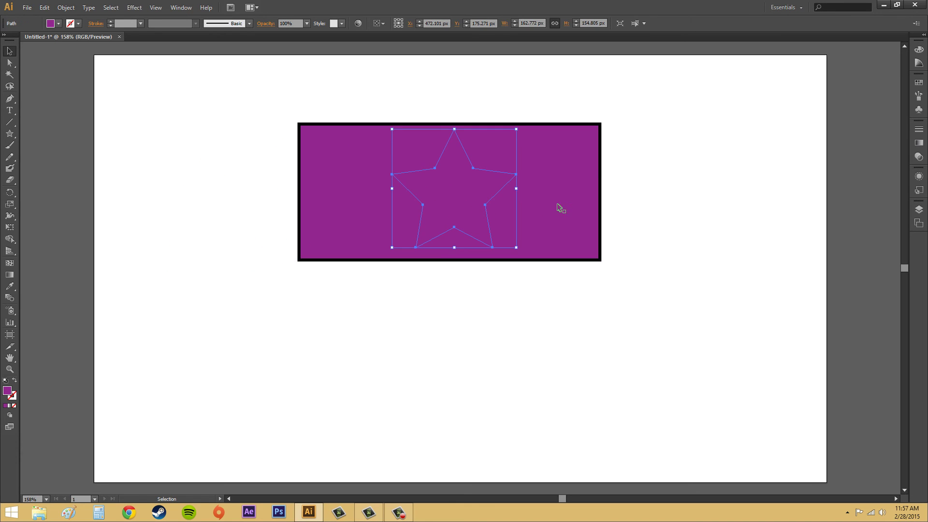
click(59, 23)
click(53, 46)
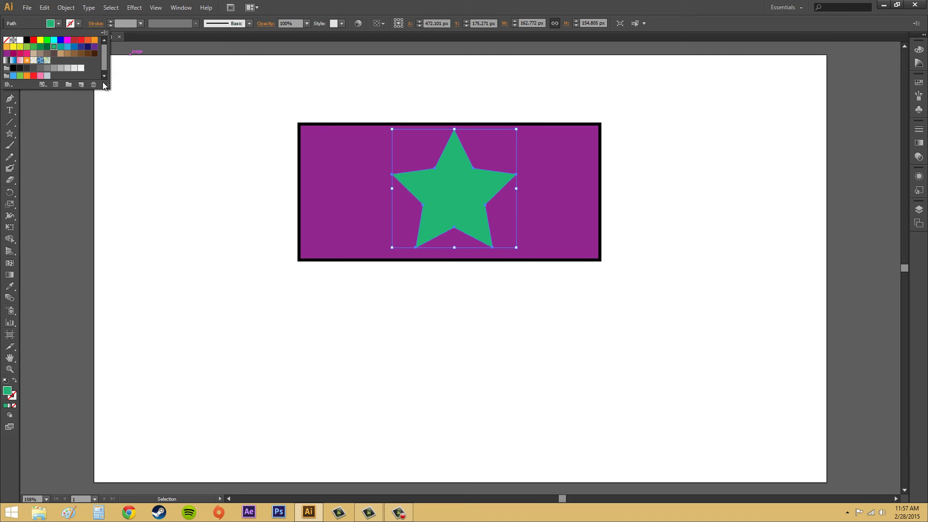
click(155, 186)
click(725, 172)
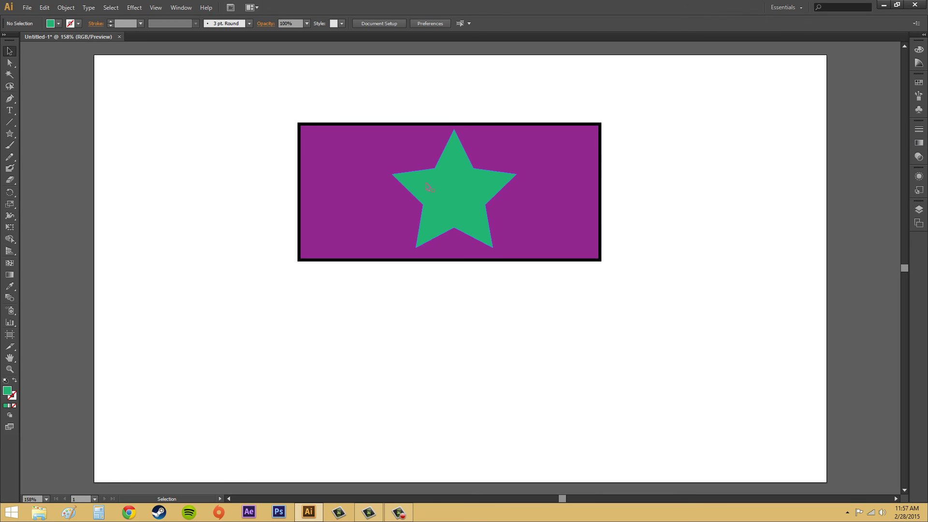
Cut the rectangle along the green star's outline with Object > Path > Divide Objects Below
click(405, 183)
click(65, 8)
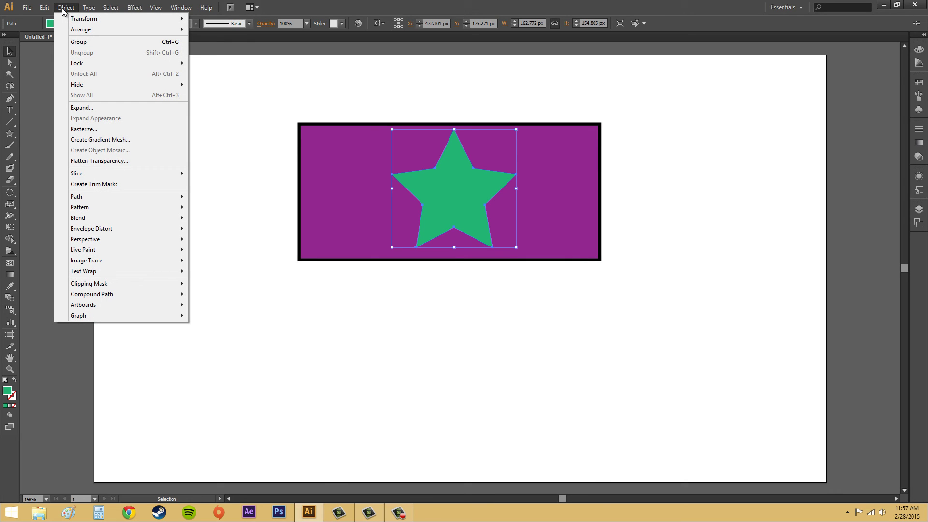
mouse_move(83, 198)
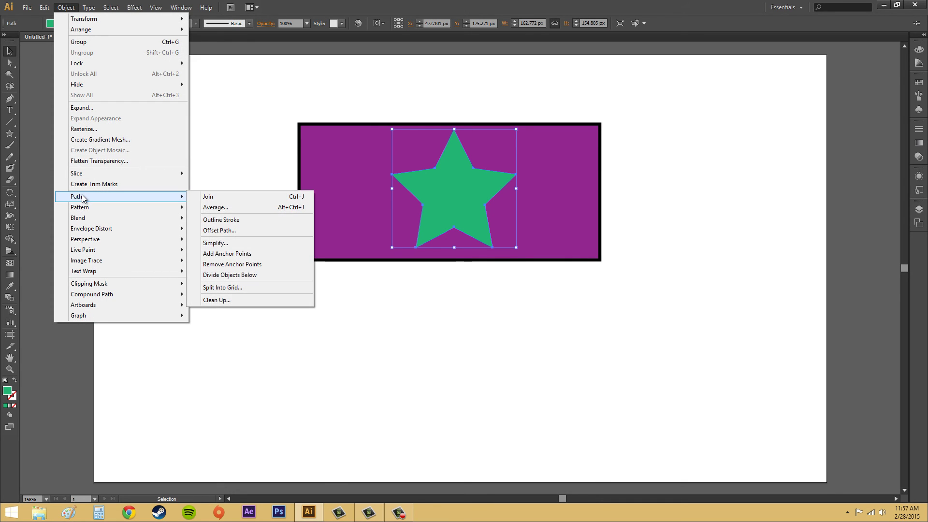
click(251, 279)
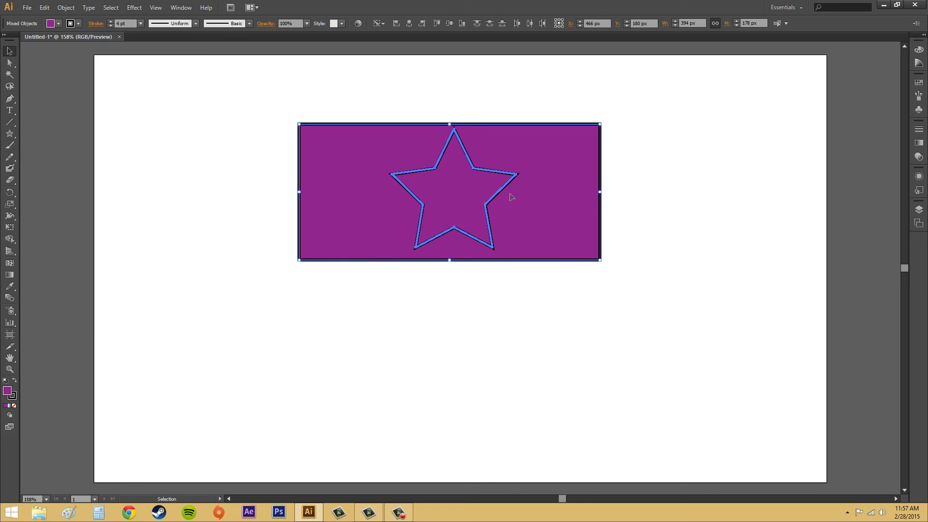
Move the divided pieces lower on the artboard, then deselect them
drag(463, 206, 707, 126)
click(617, 298)
click(10, 63)
Move the star-holed rectangle up and to the left
click(736, 271)
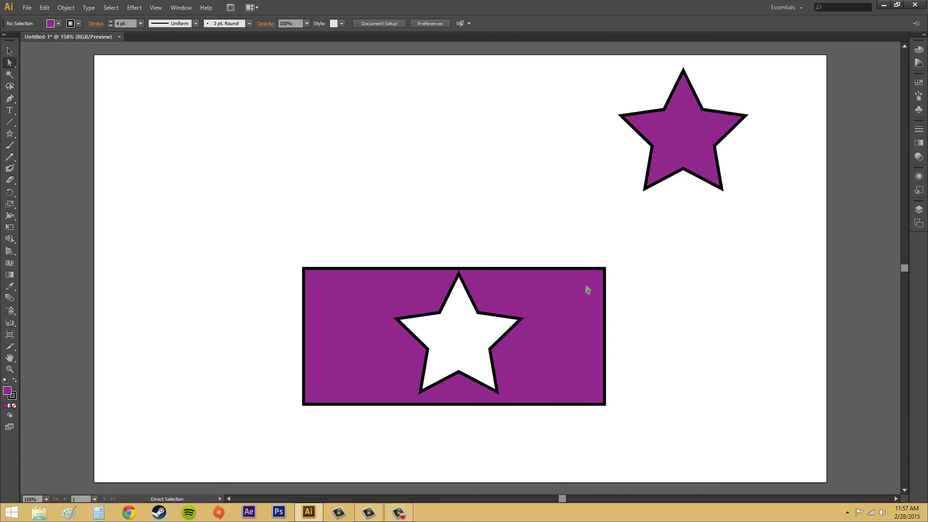
drag(531, 311, 515, 244)
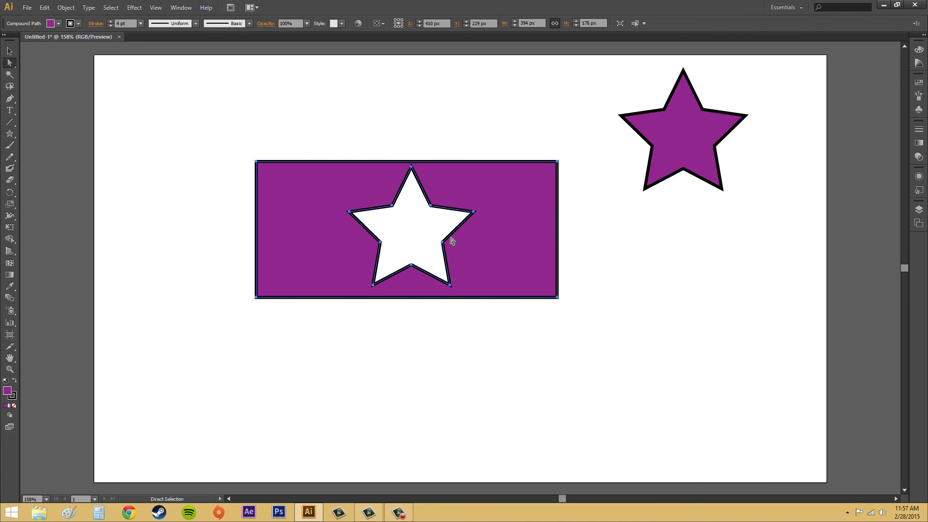
click(420, 231)
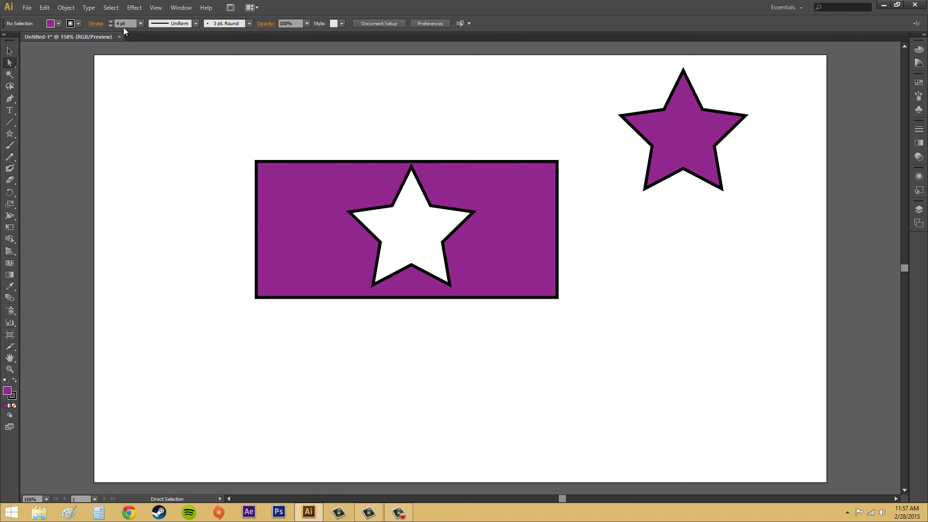
Remove the rectangle's outline by lowering its stroke weight to 0 pt
click(110, 25)
click(109, 25)
click(110, 25)
click(110, 26)
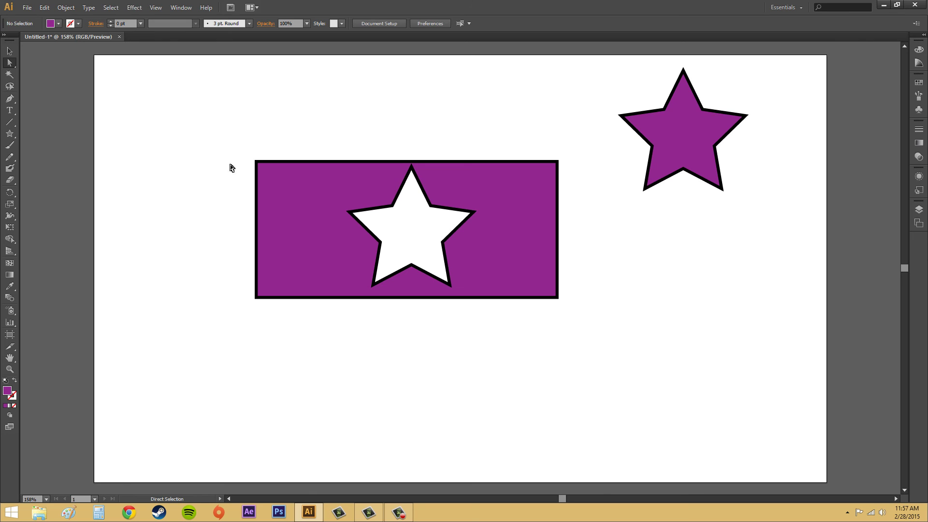
click(268, 196)
click(110, 25)
click(110, 25)
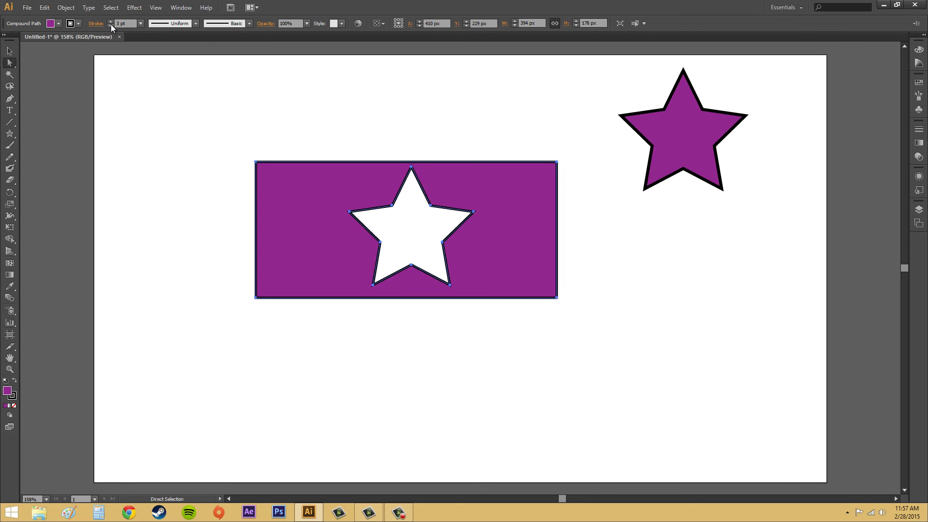
click(110, 25)
click(110, 26)
click(138, 161)
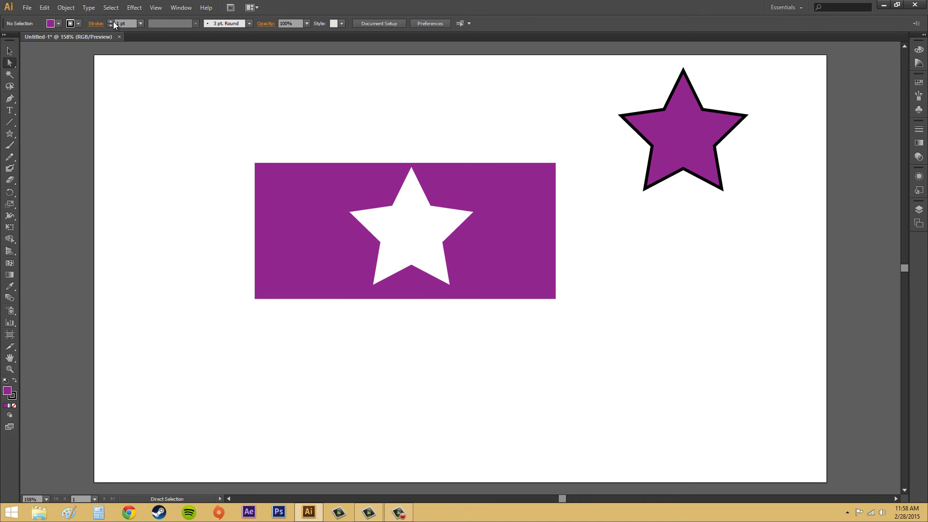
Restore the rectangle's black outline at a 4 pt stroke weight
click(258, 188)
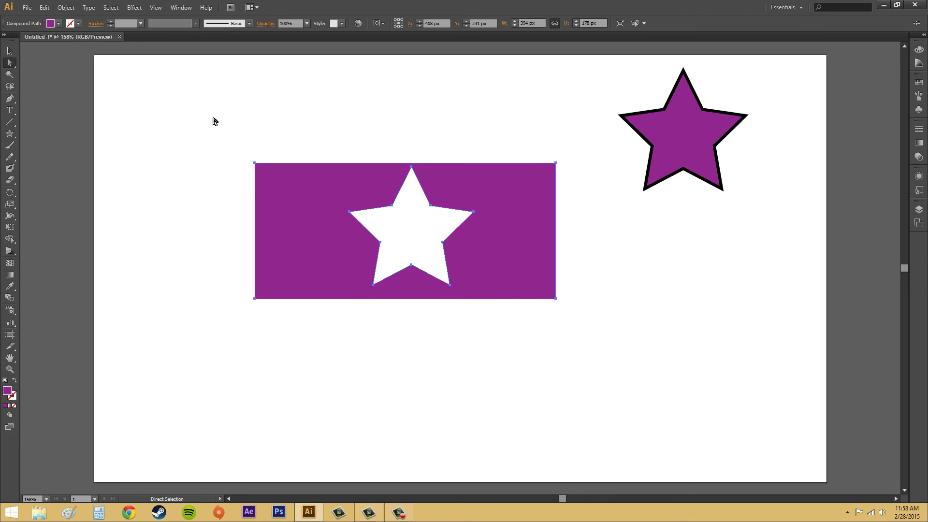
click(111, 21)
click(110, 21)
click(111, 21)
click(111, 21)
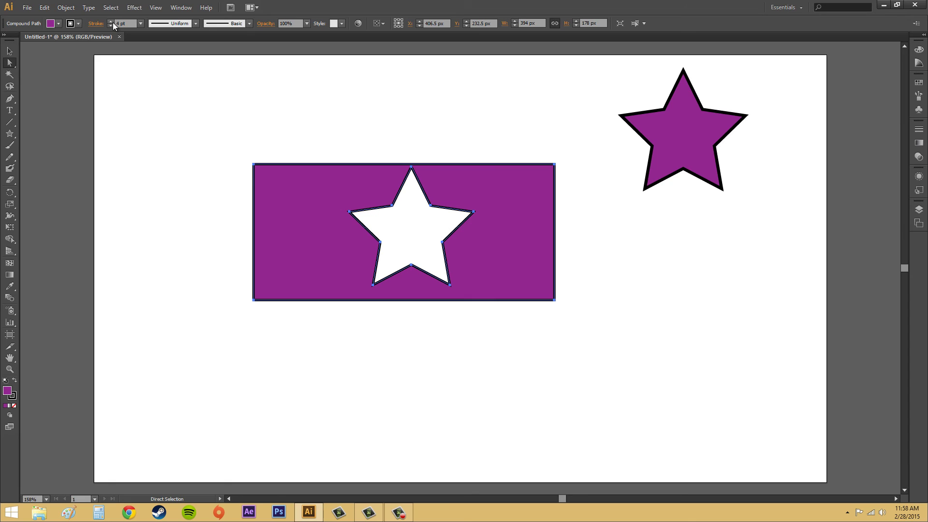
click(158, 127)
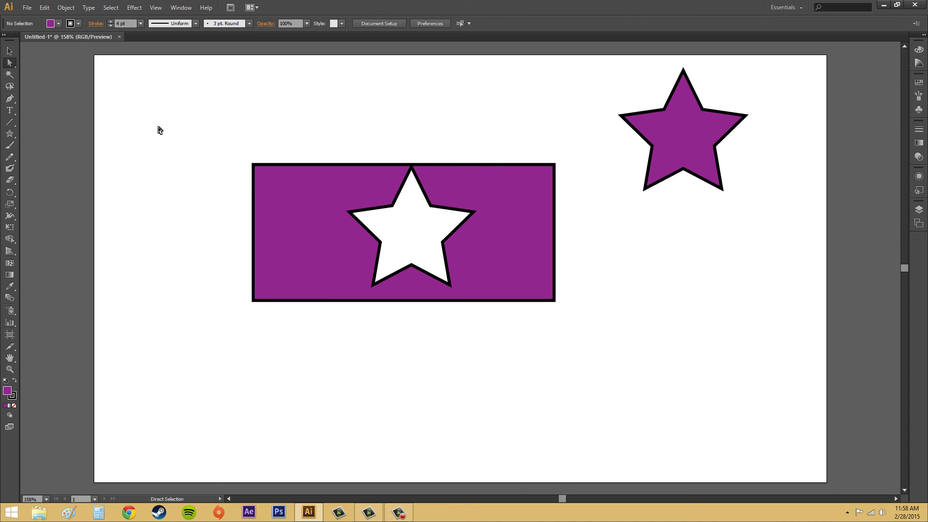
Move the loose purple star down beside the rectangle on the right
click(706, 121)
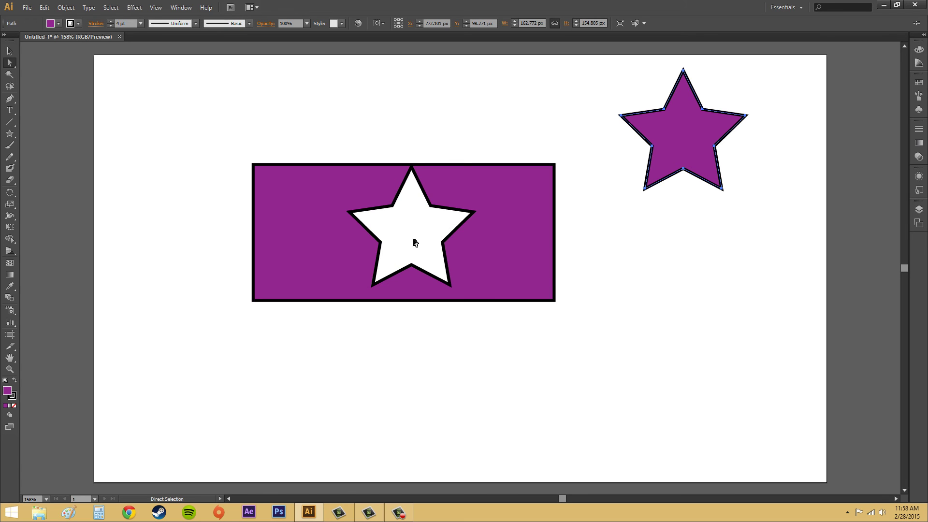
click(660, 264)
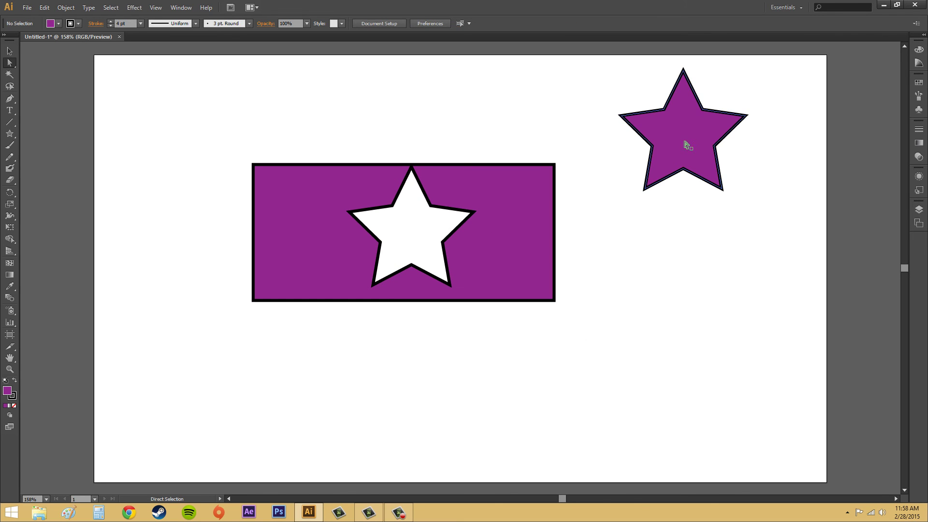
drag(686, 143, 698, 249)
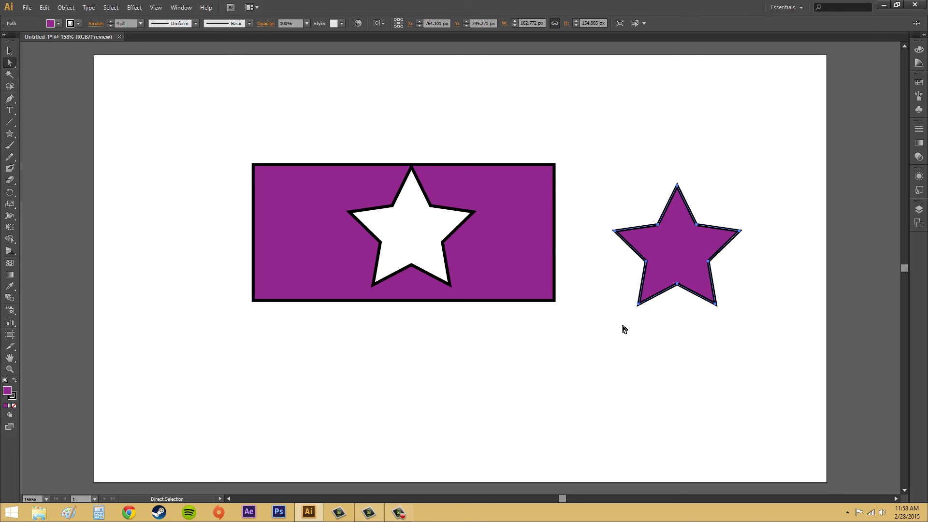
Nudge the star-holed rectangle up-left and move the star toward the lower centre
click(497, 209)
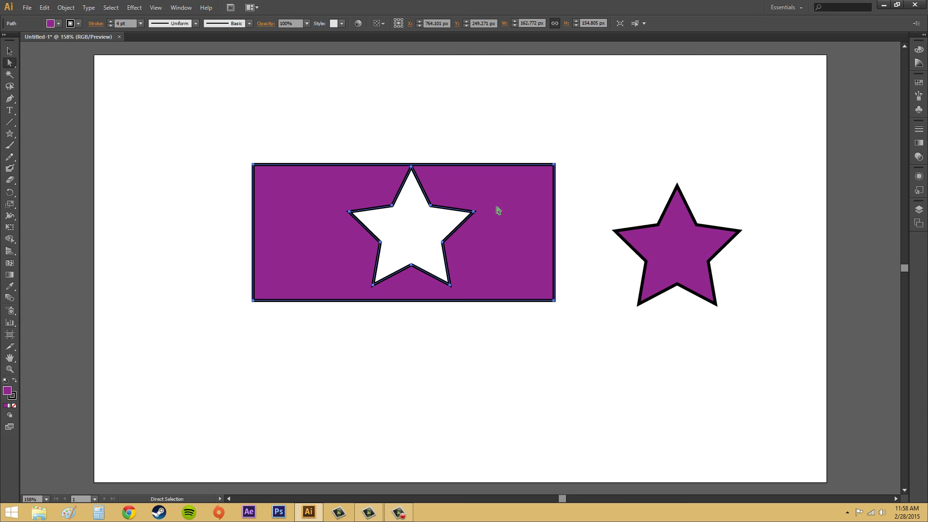
drag(465, 189, 449, 141)
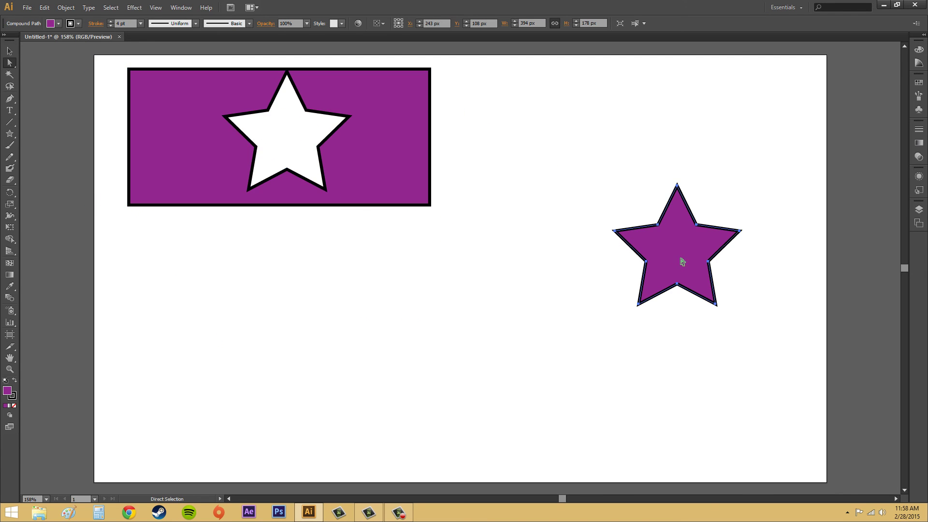
drag(681, 261, 474, 344)
Delete the star-holed rectangle, leaving the purple star selected
click(411, 155)
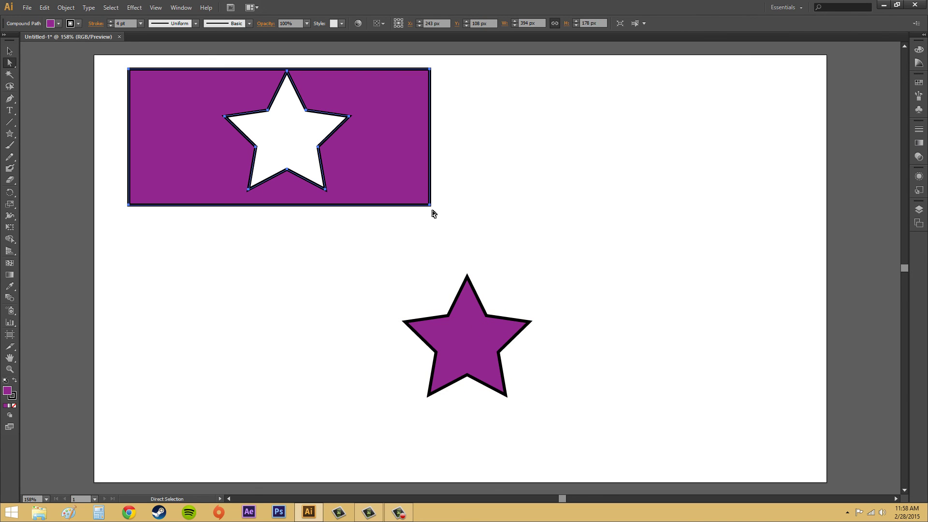
key(Delete)
click(496, 367)
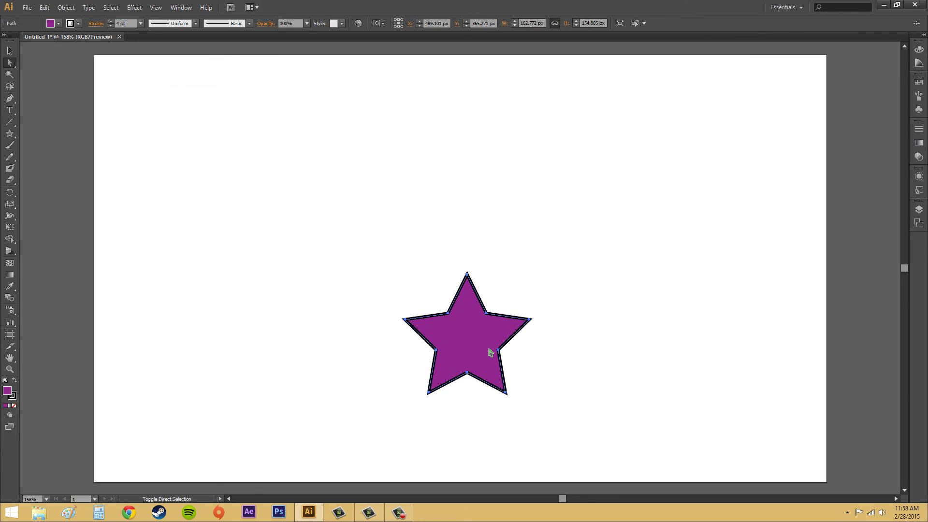
key(ctrl+t)
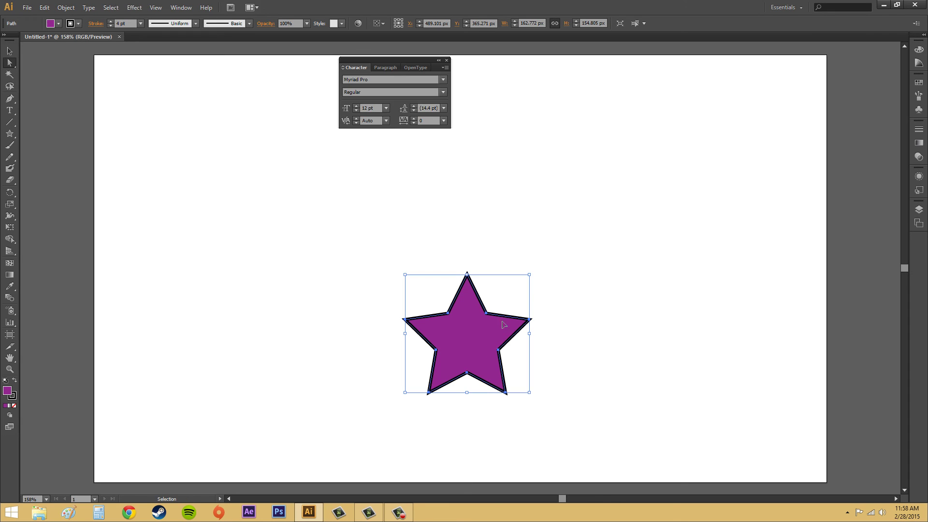
Scale the purple star up from its top-right corner and move it toward the artboard centre
click(447, 60)
click(9, 51)
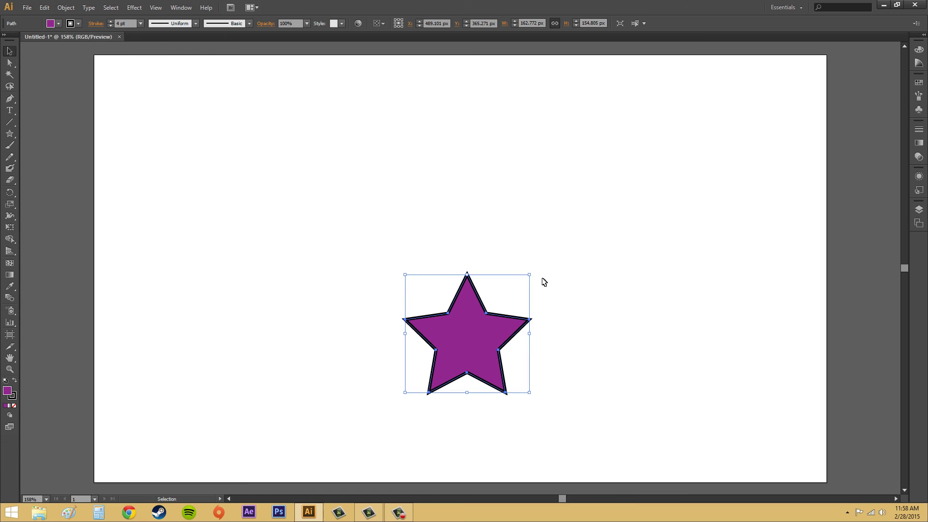
drag(530, 274, 761, 106)
drag(576, 271, 452, 279)
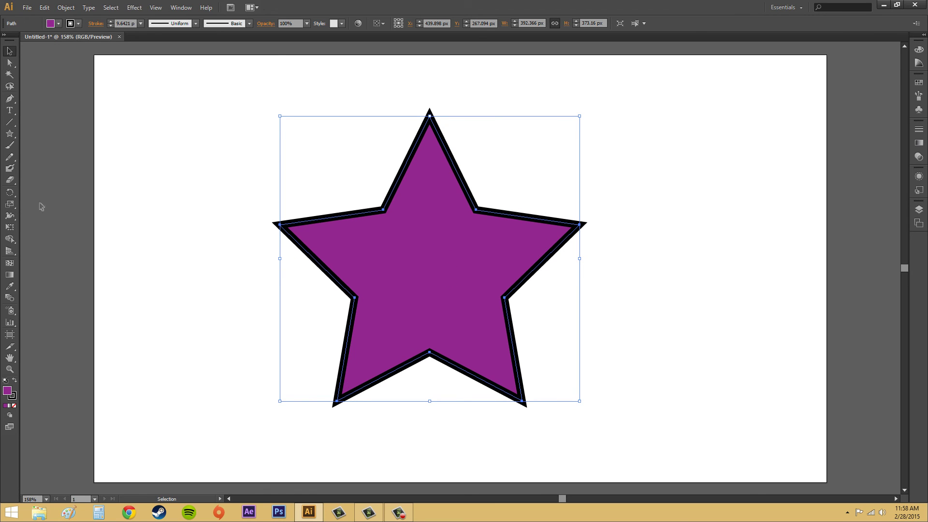
click(13, 179)
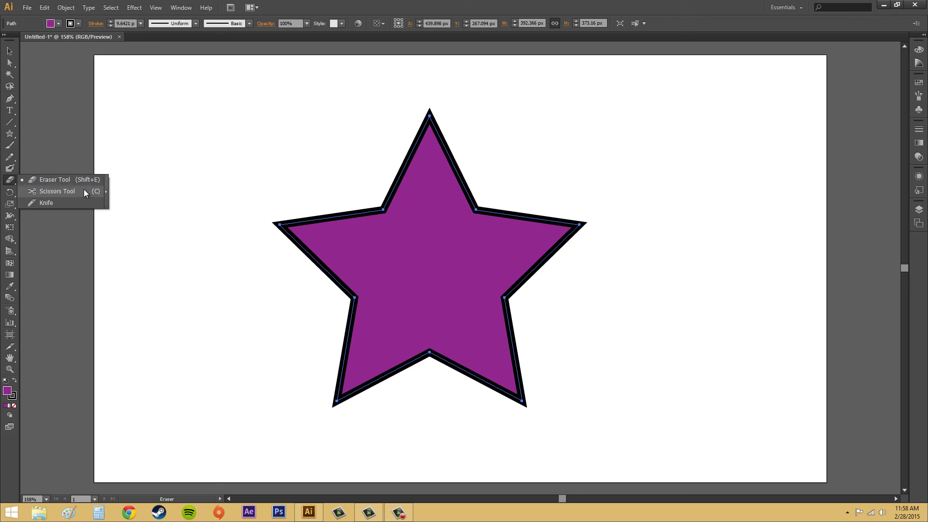
click(43, 192)
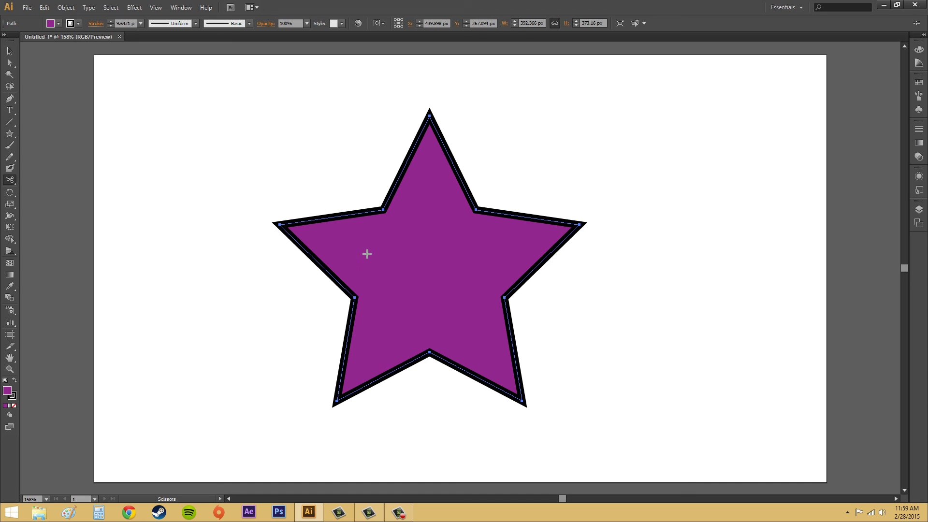
click(341, 217)
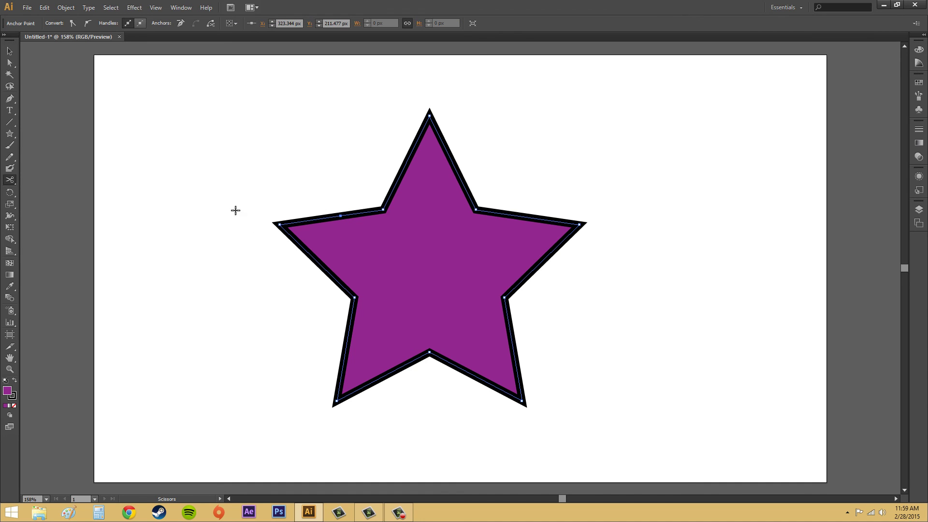
click(10, 63)
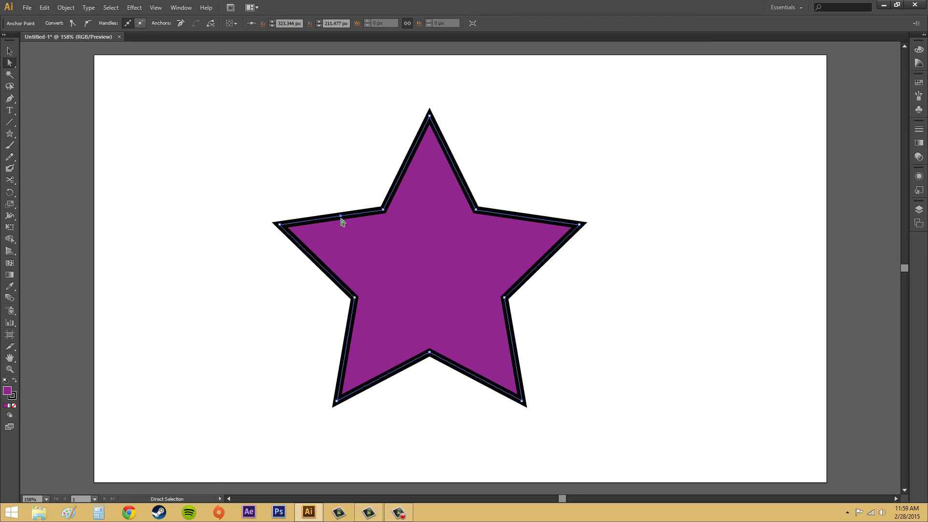
drag(342, 218, 295, 171)
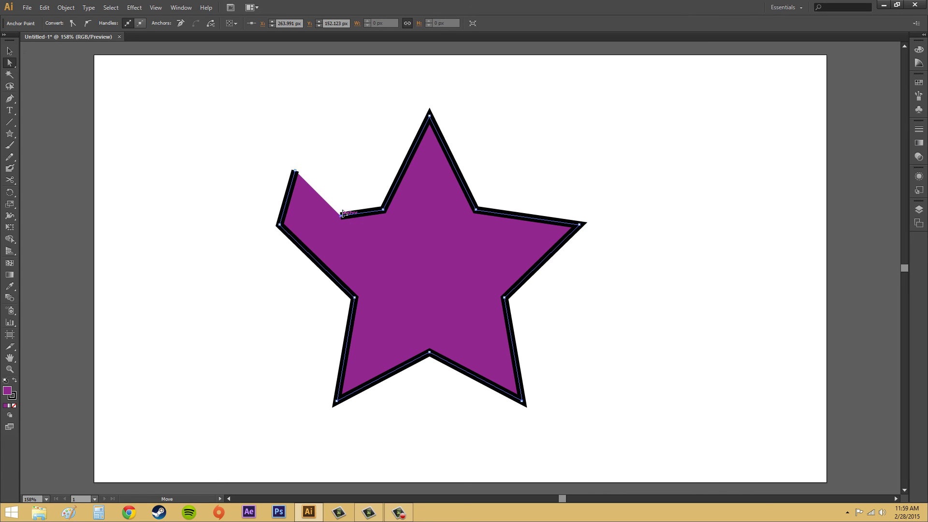
drag(342, 218, 362, 167)
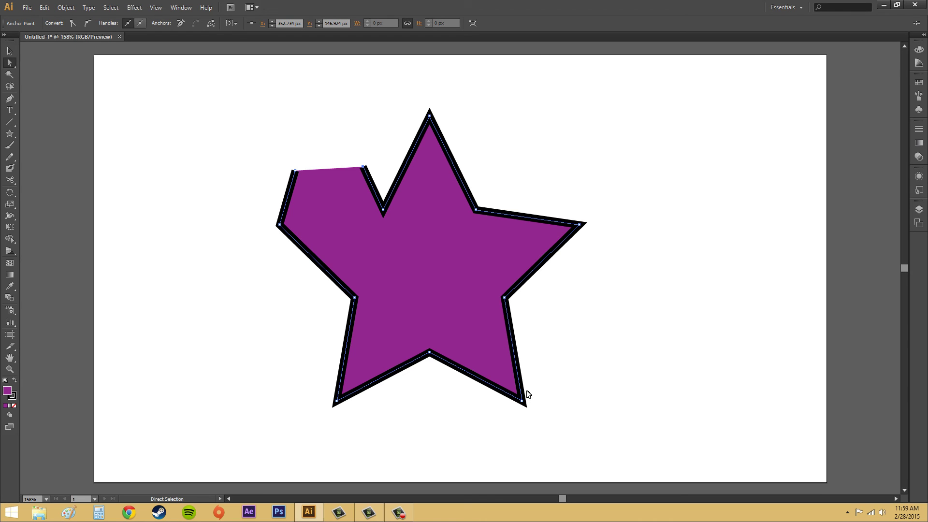
key(ctrl+z)
key(ctrl+z)
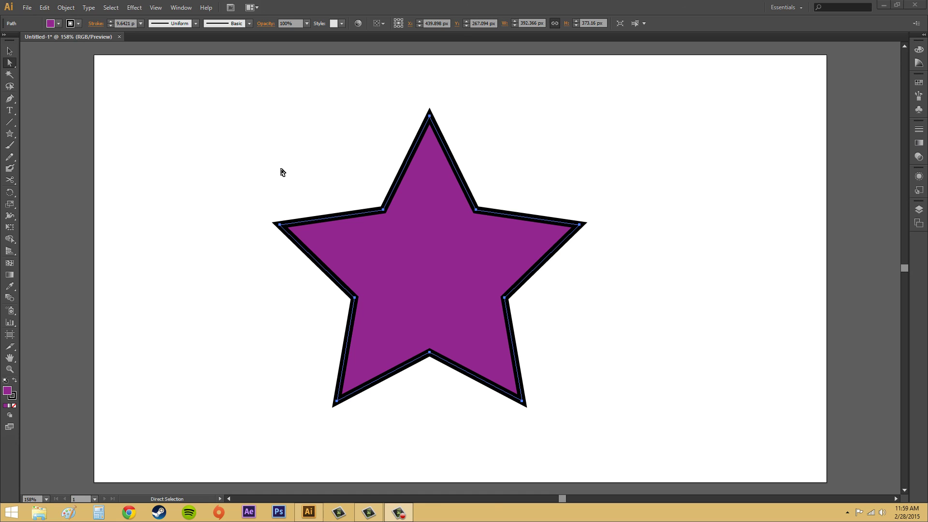
click(9, 181)
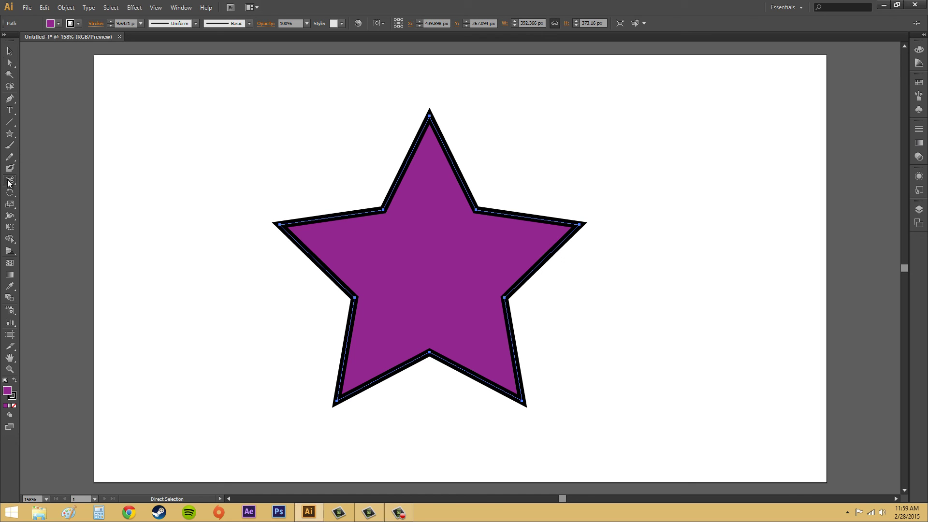
click(514, 216)
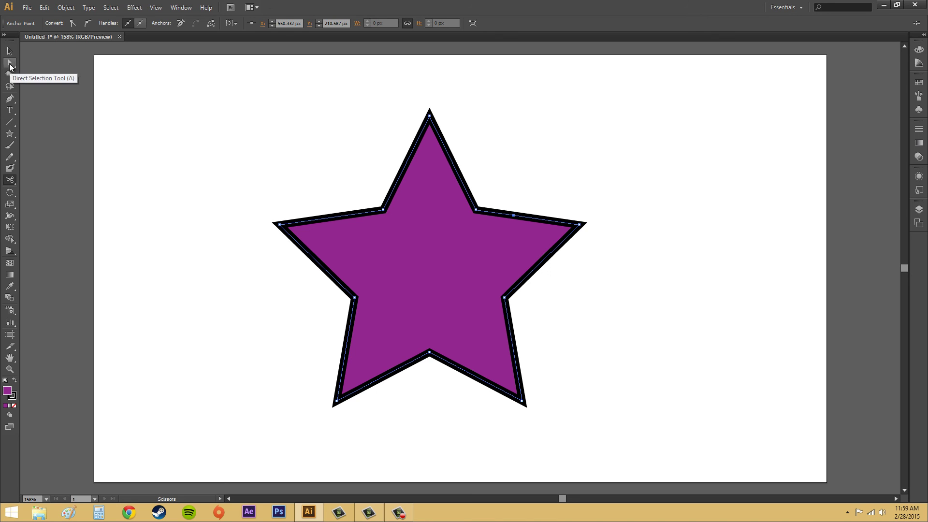
click(9, 64)
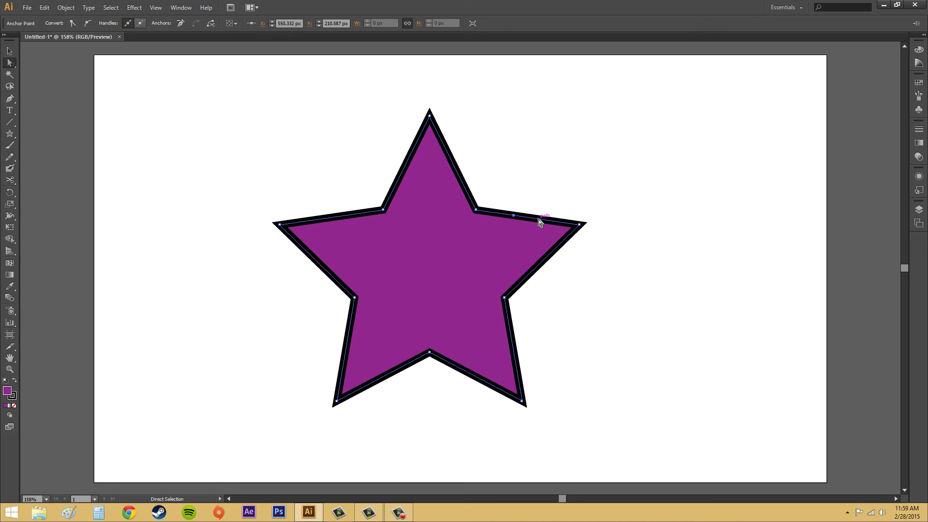
drag(514, 215, 533, 170)
drag(514, 215, 503, 242)
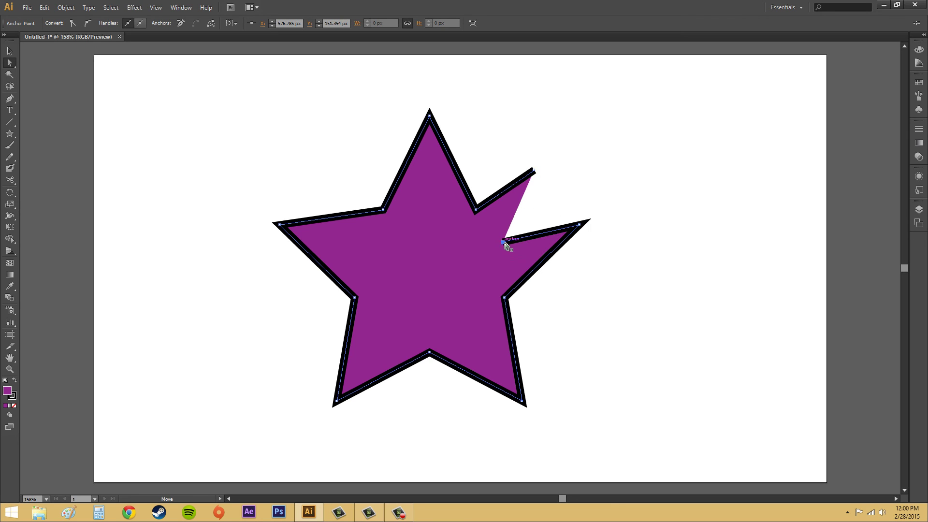
key(ctrl+z)
key(ctrl+z)
key(ctrl+z)
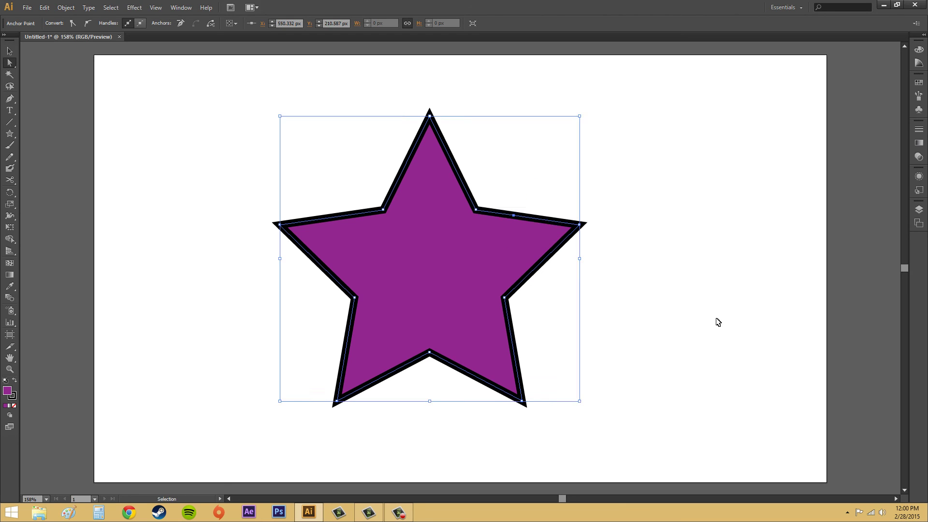
Draw a diagonal line in the upper right and cut it near its middle with Scissors
click(10, 122)
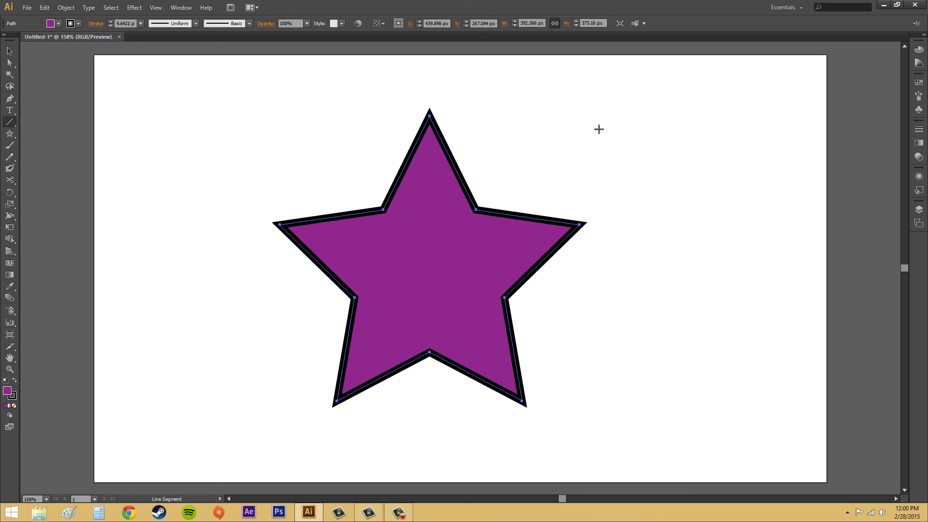
drag(559, 107, 737, 202)
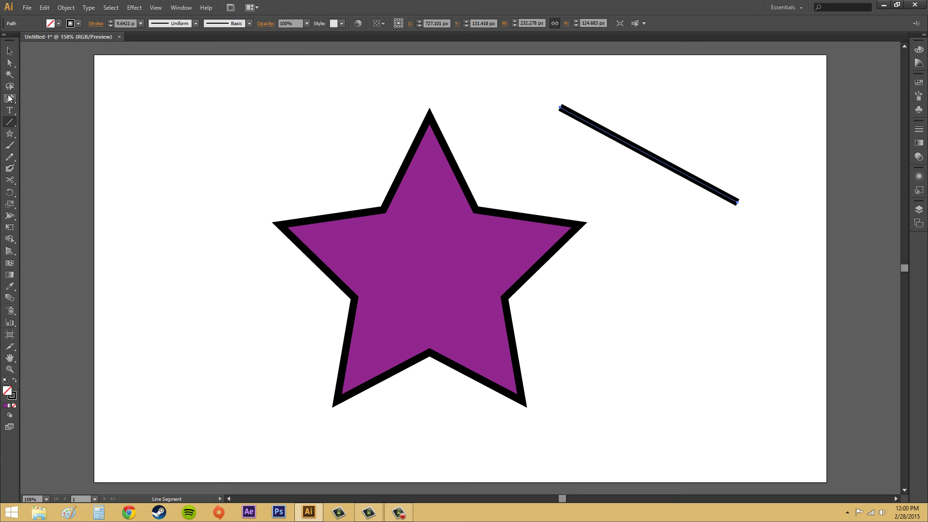
click(9, 178)
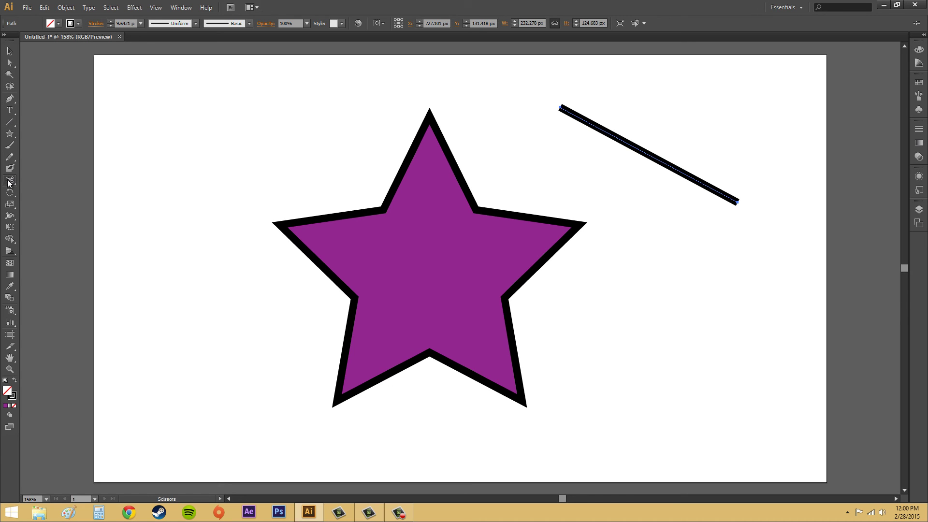
click(647, 153)
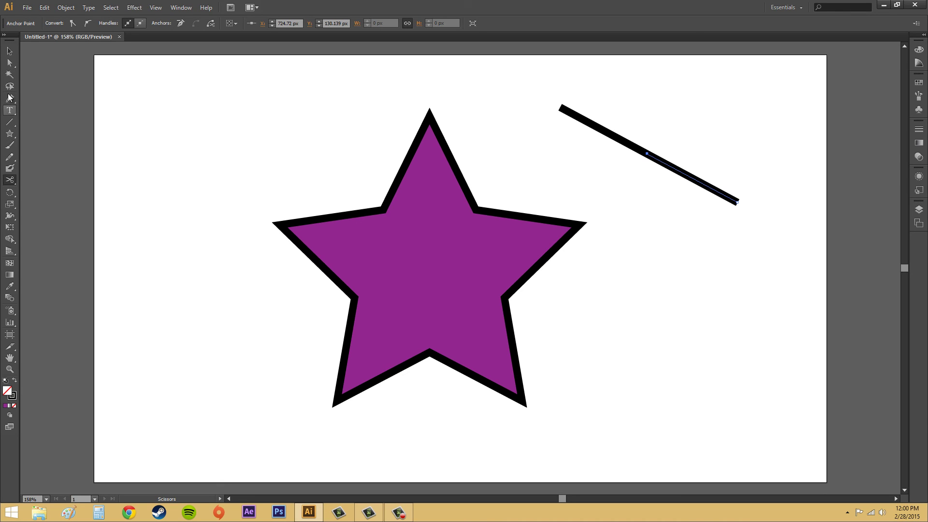
Pull the two halves of the cut line apart, making the left half horizontal
click(6, 66)
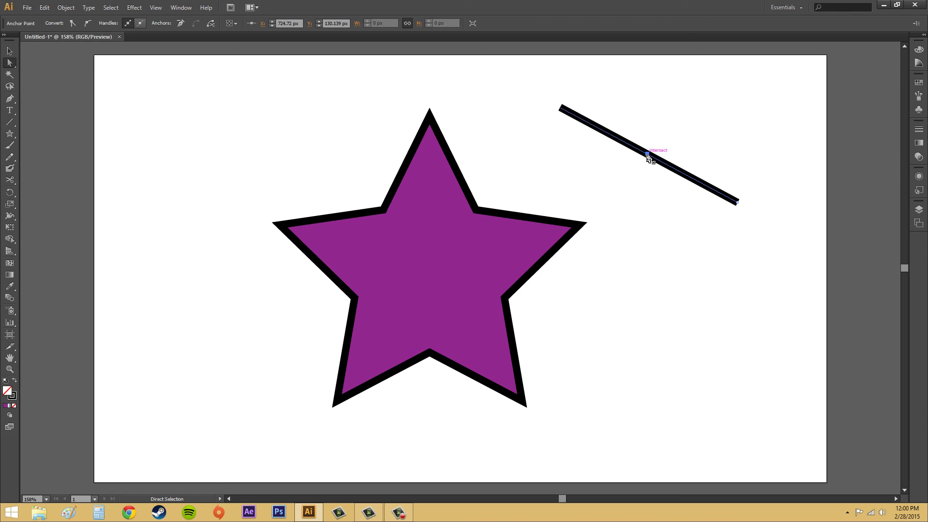
drag(648, 154, 686, 122)
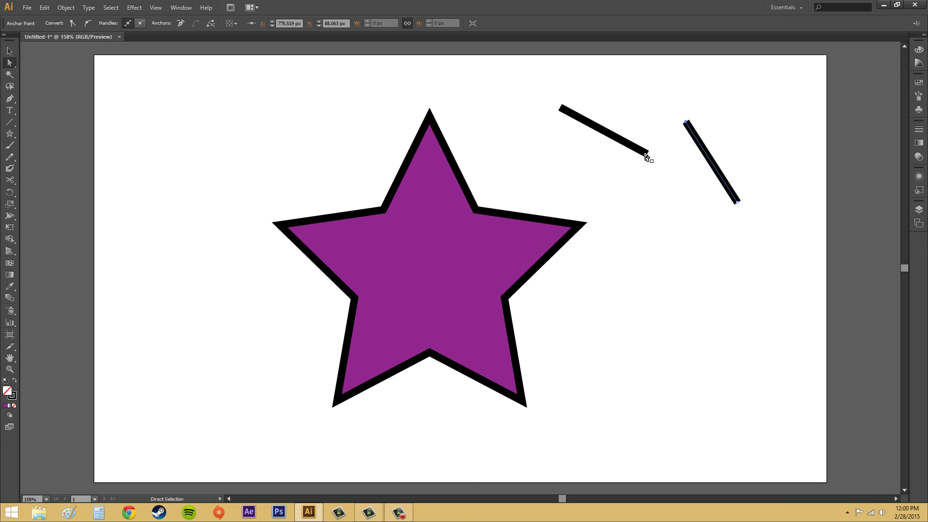
drag(647, 154, 653, 107)
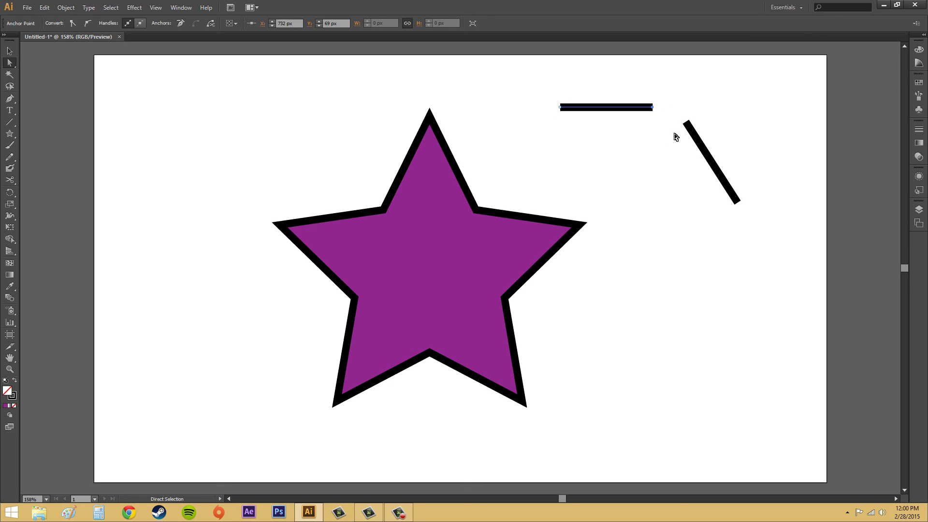
click(611, 165)
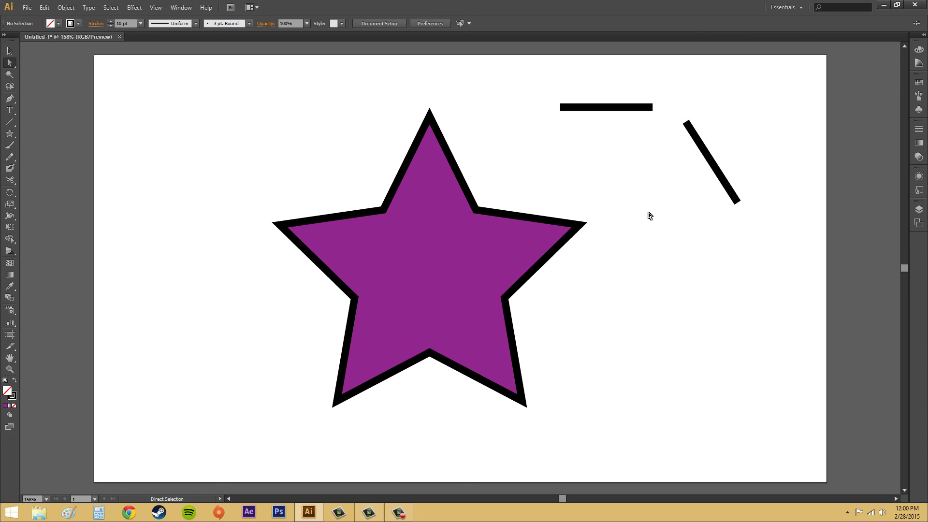
Delete both line pieces and the leftover stray anchor points
click(707, 150)
key(Delete)
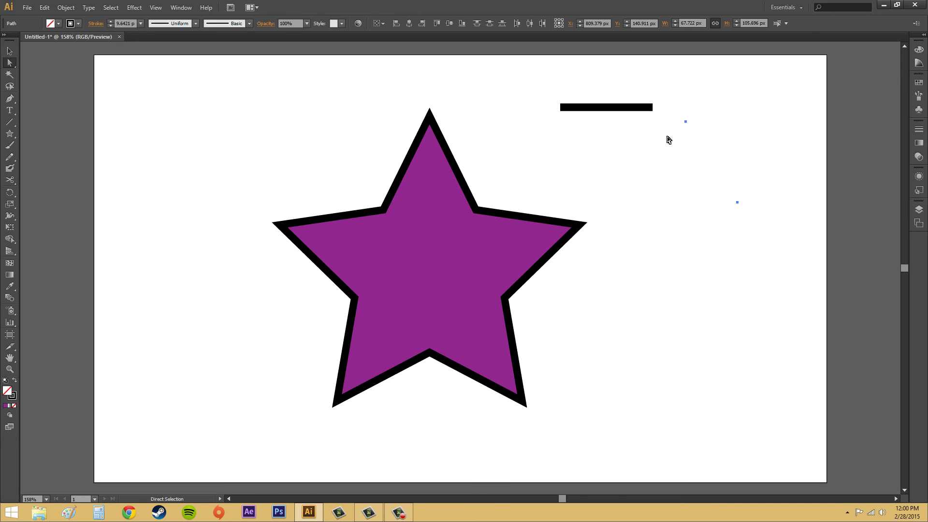
click(612, 108)
key(Delete)
drag(546, 79, 776, 211)
key(Delete)
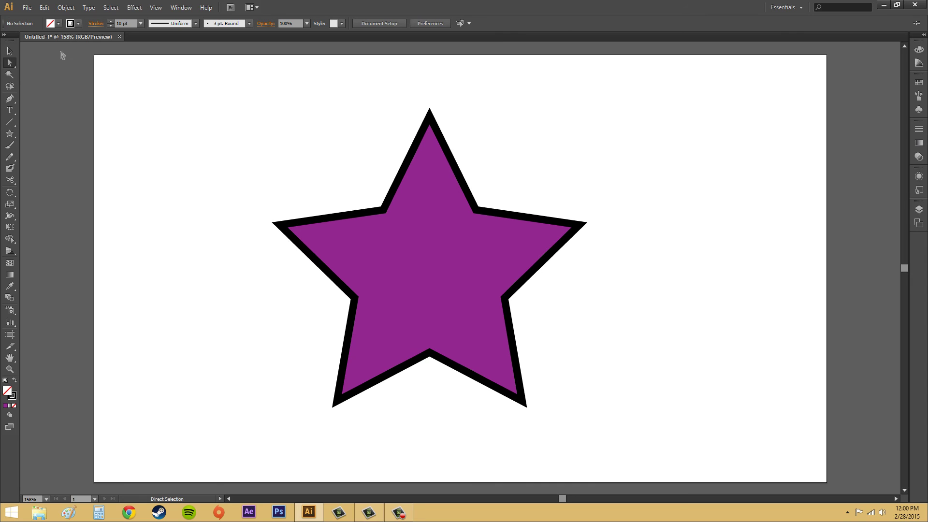
Select the star's upper-right inner corner anchor with the Direct Selection tool
click(10, 51)
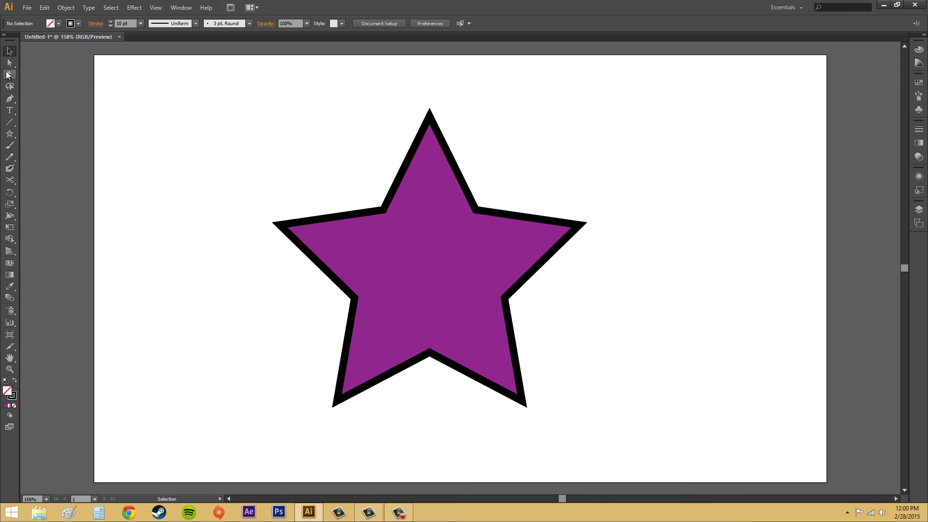
click(9, 63)
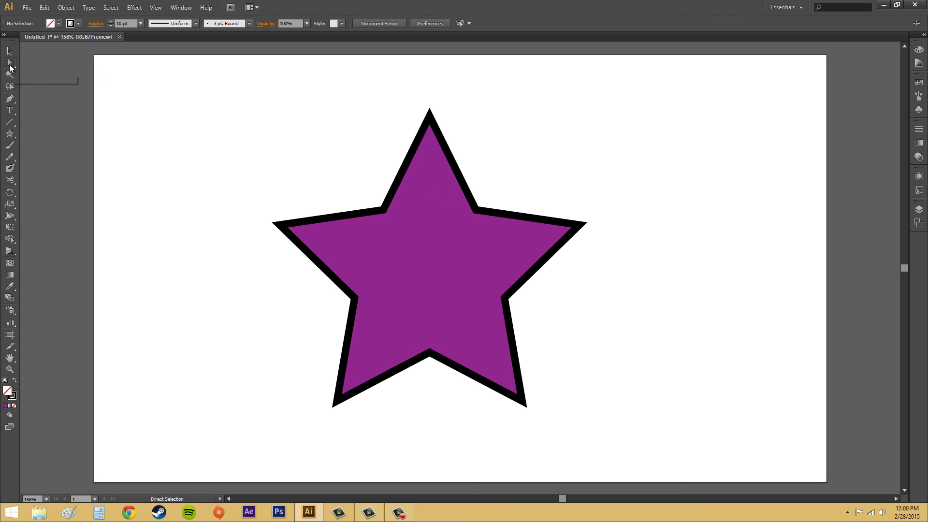
click(489, 216)
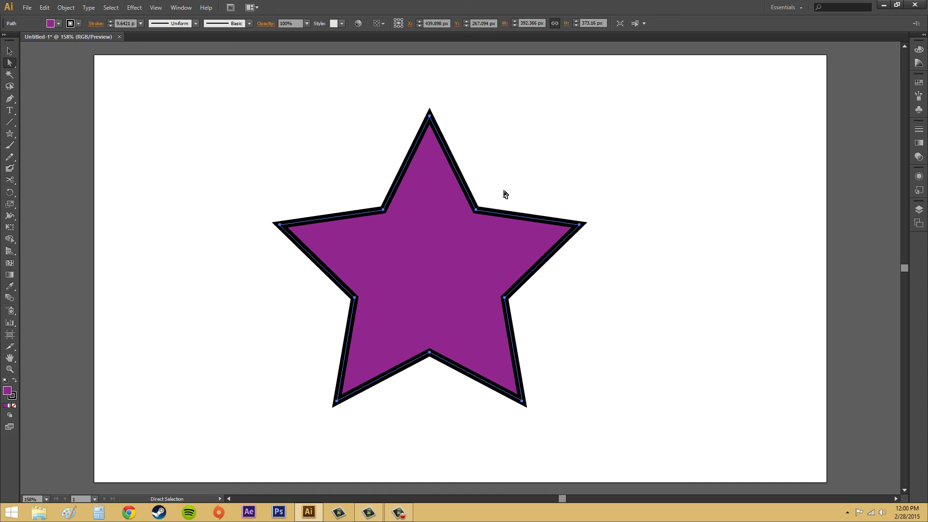
drag(523, 187, 439, 239)
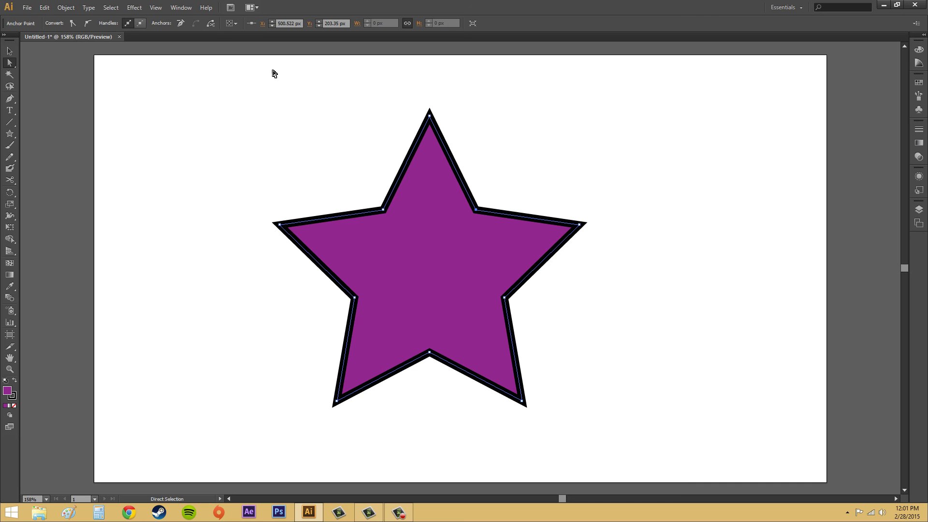
Cut the path at the upper-right inner anchor, then undo pulling the endpoint away
click(214, 23)
drag(477, 210, 546, 183)
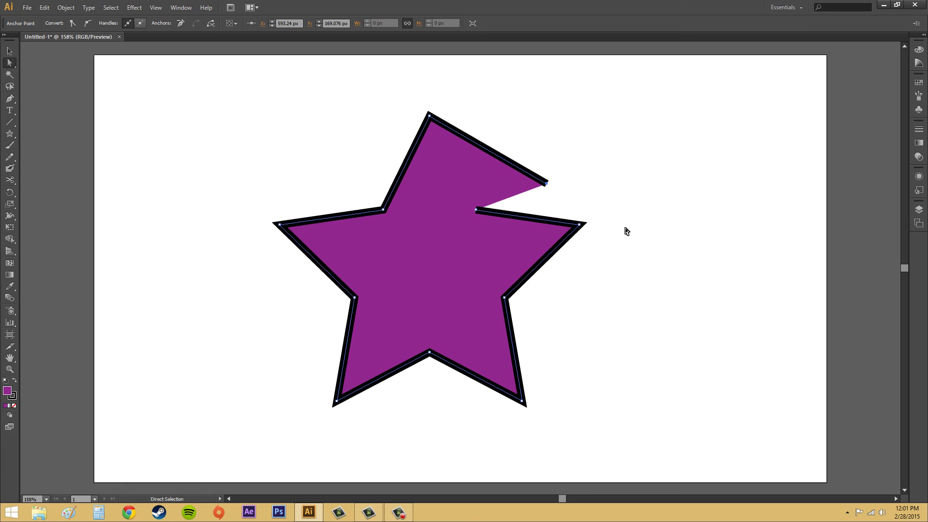
key(ctrl+z)
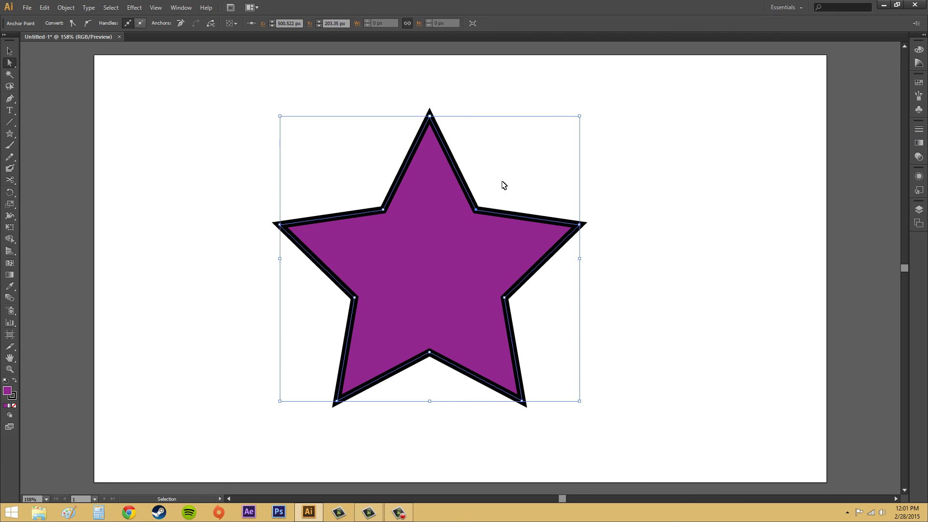
Split the star's outline at all of its anchor points
click(615, 217)
drag(634, 200, 431, 253)
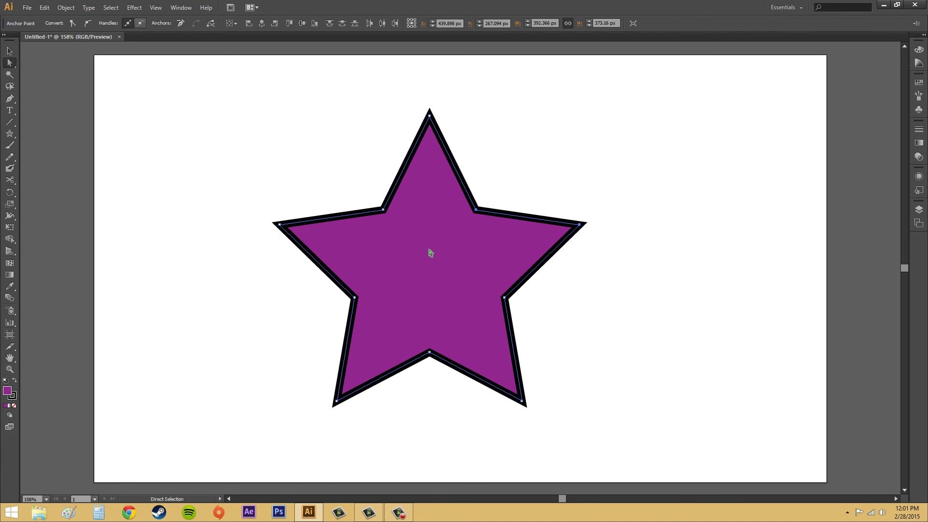
click(211, 24)
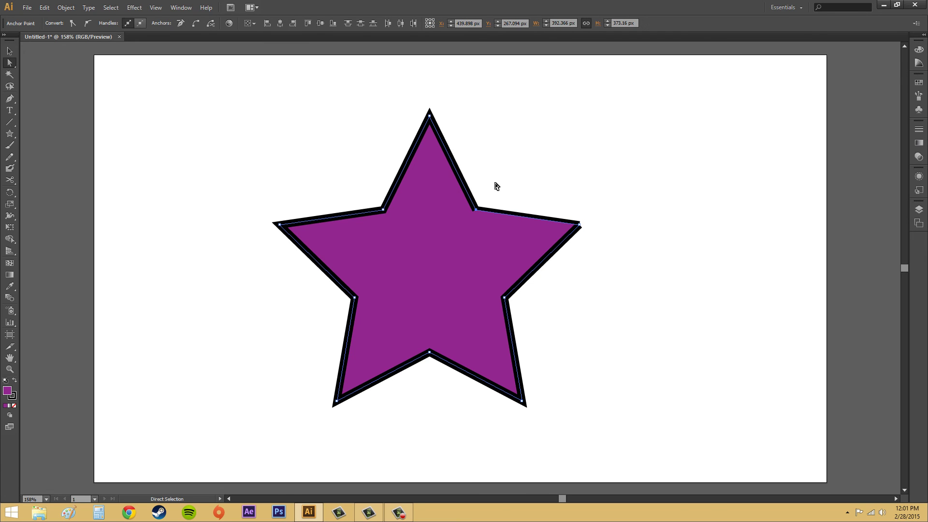
click(619, 235)
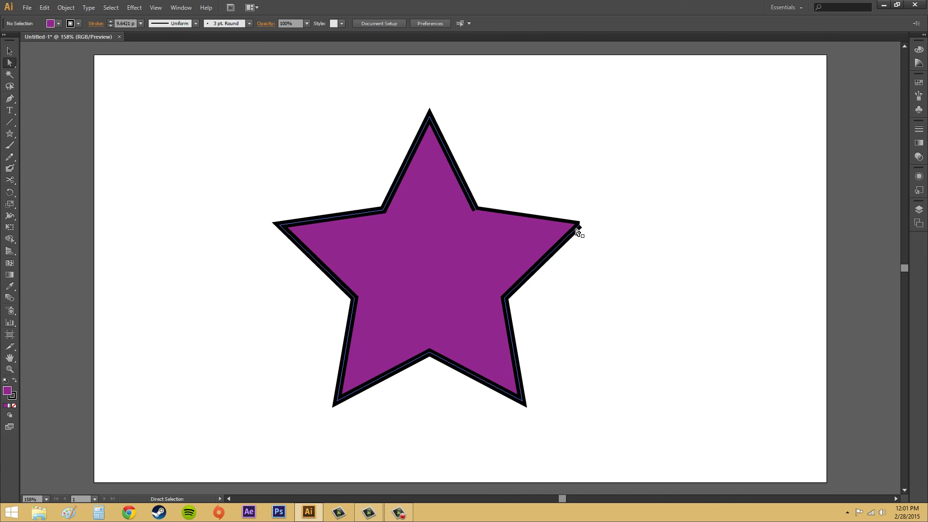
Drag the upper-right corner, tip point and detached segment apart, then undo to restore the star
click(477, 210)
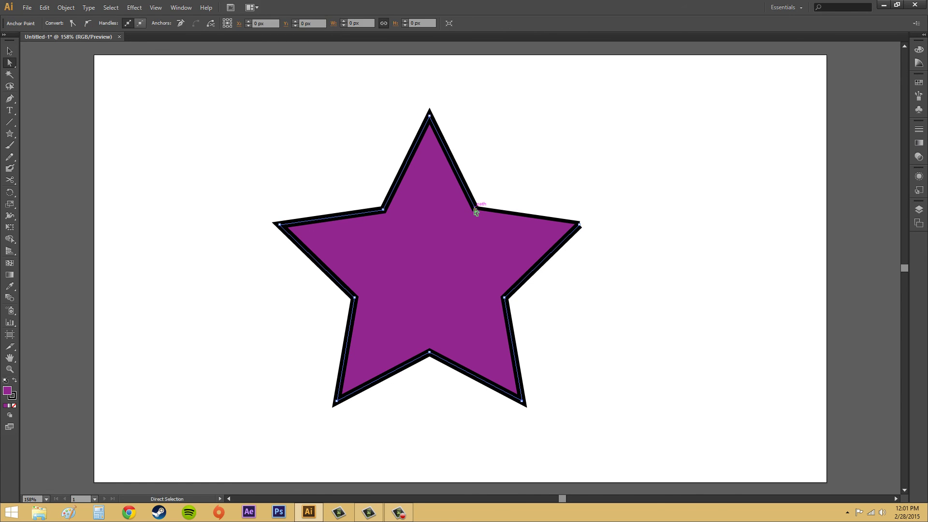
drag(476, 210, 499, 174)
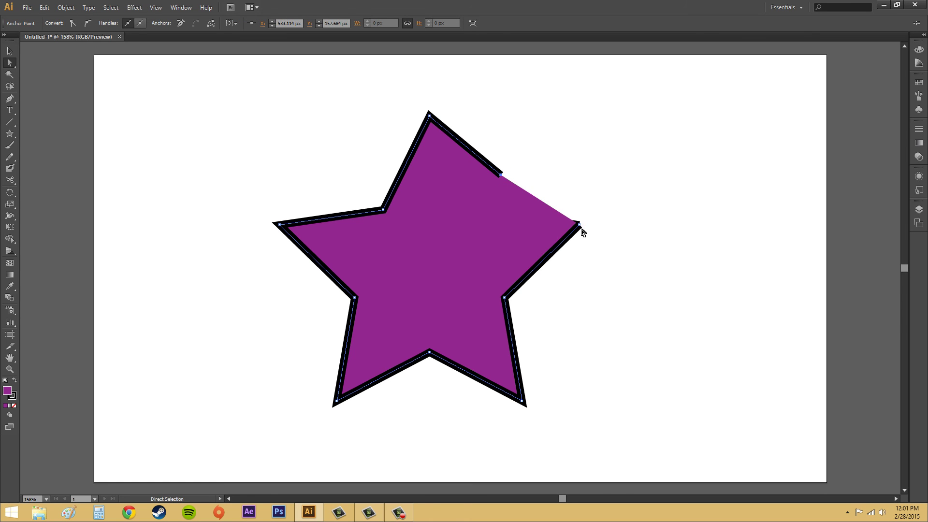
drag(578, 226, 501, 279)
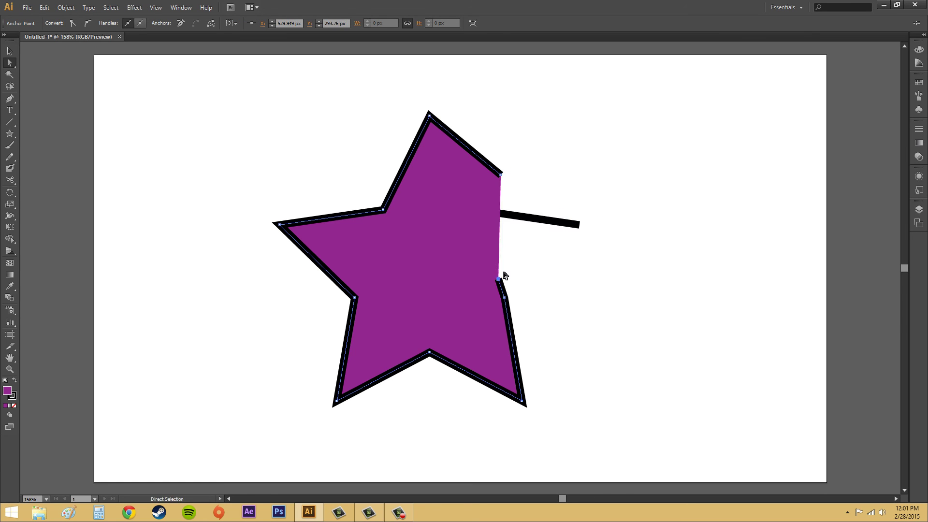
click(552, 226)
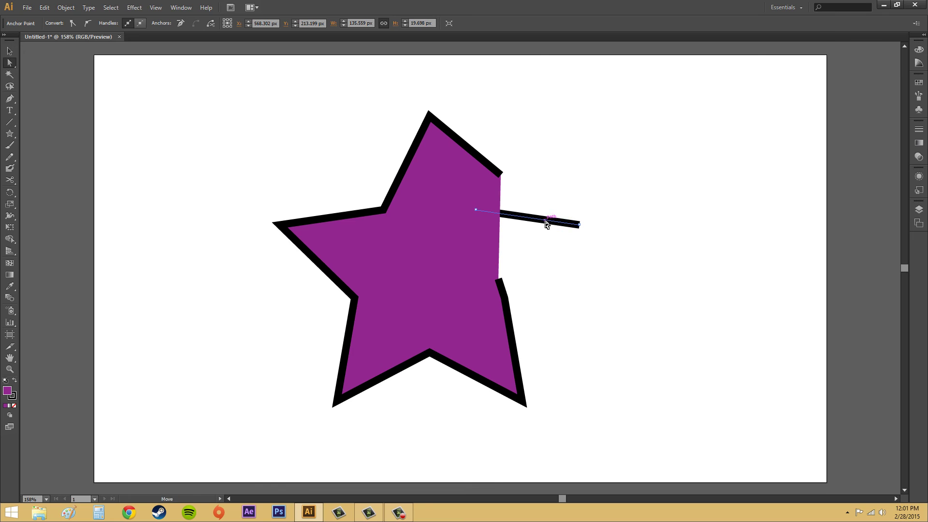
drag(478, 210, 652, 207)
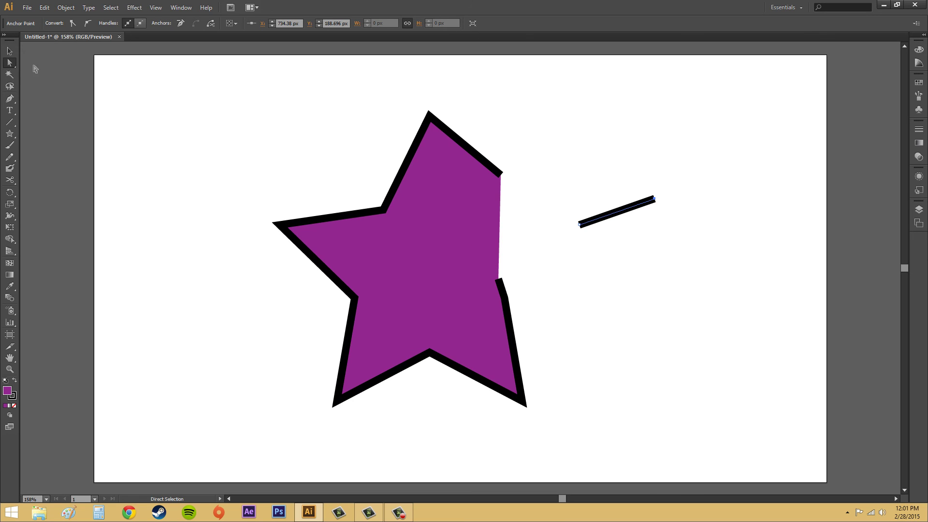
key(ctrl+z)
key(ctrl+z)
key(ctrl+z)
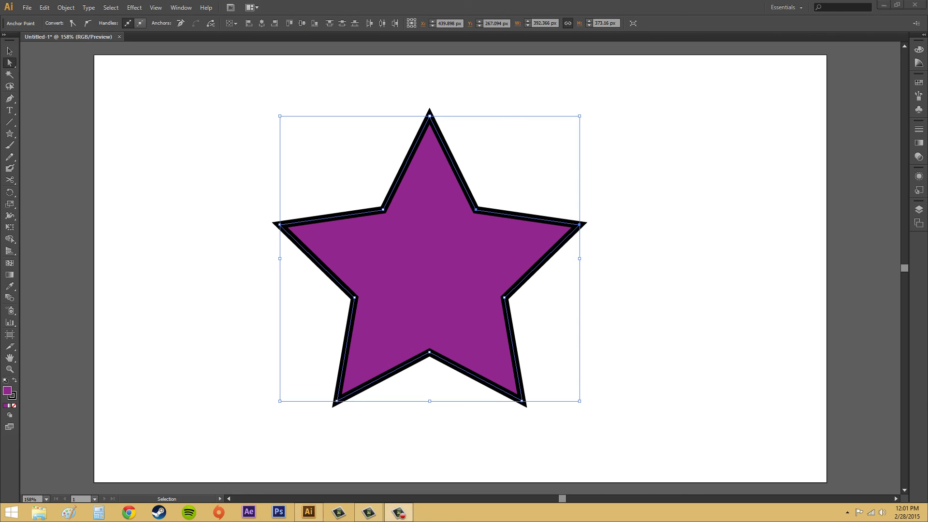
Cut the star's outline on its lower-left edge with the Scissors tool
key(a)
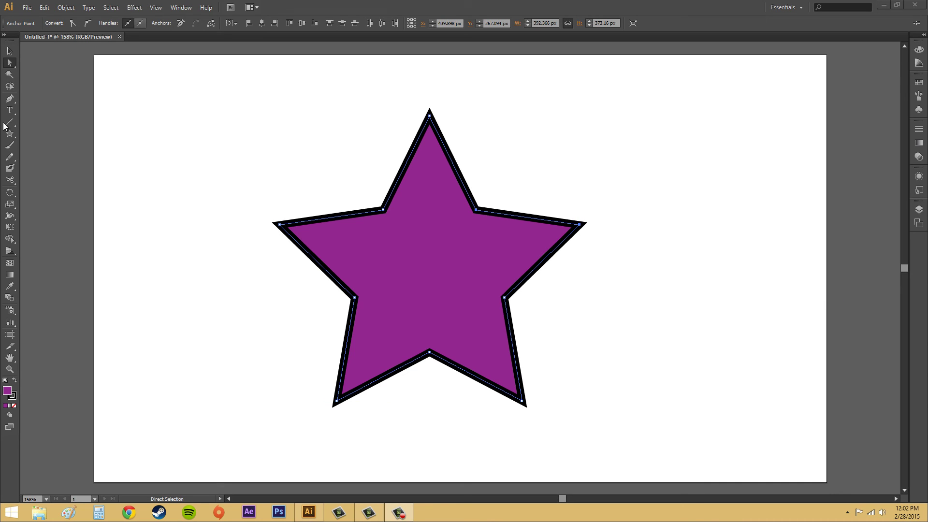
click(14, 181)
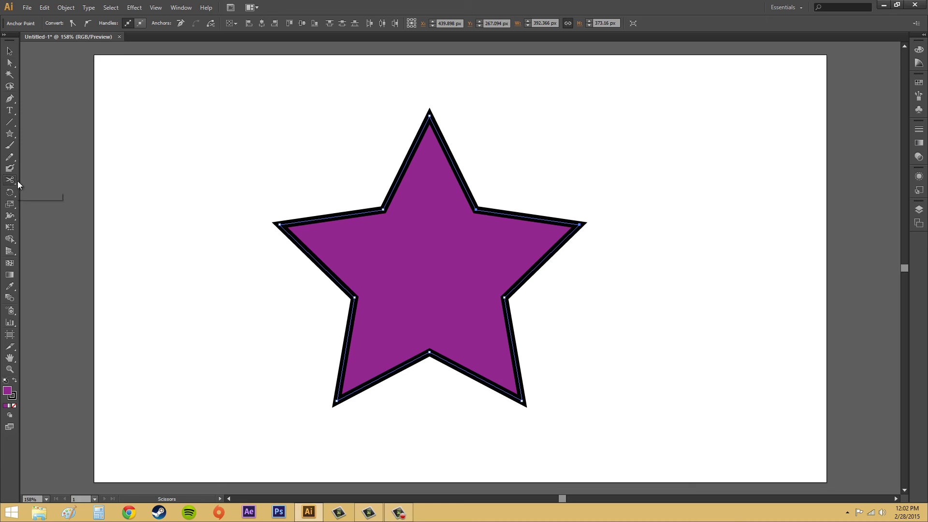
click(348, 336)
click(9, 51)
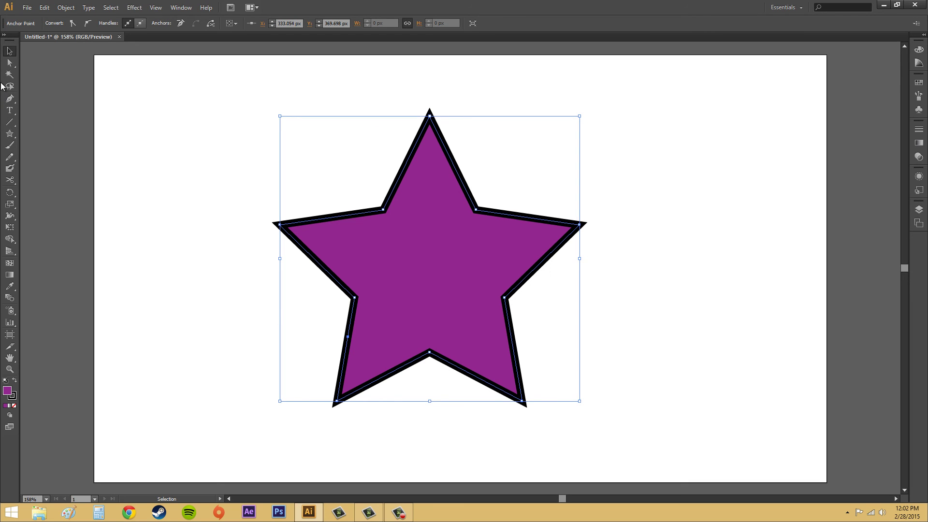
Shift the star at the lower-left cut point, undo the endpoint move, and select the whole path
click(10, 63)
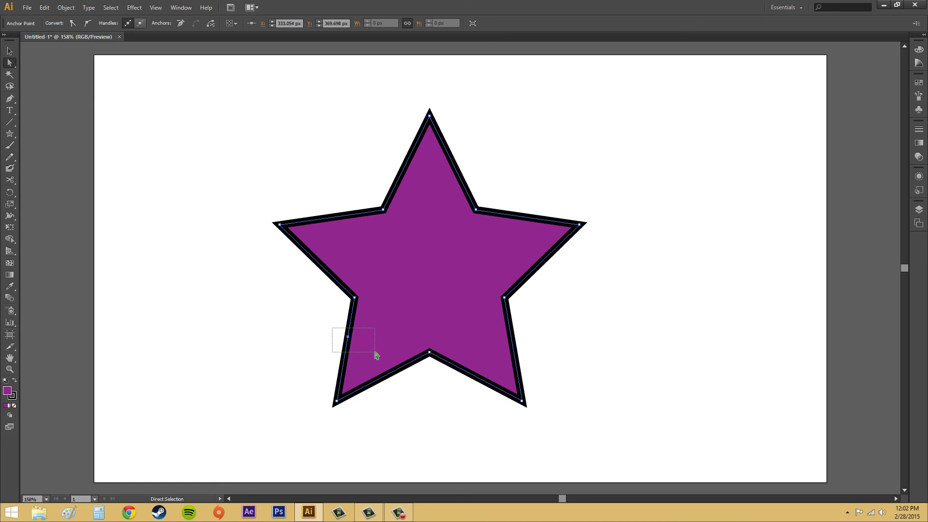
click(349, 337)
drag(350, 338, 319, 341)
click(369, 346)
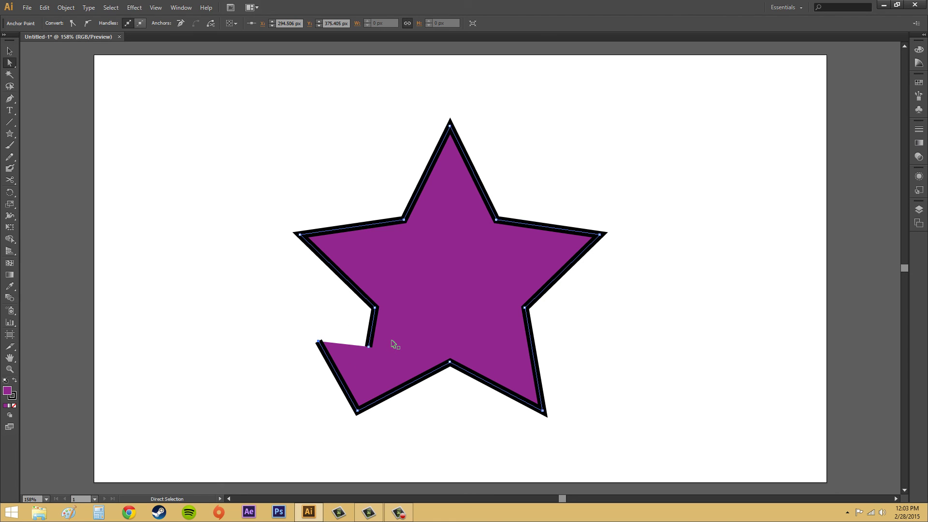
key(ctrl+z)
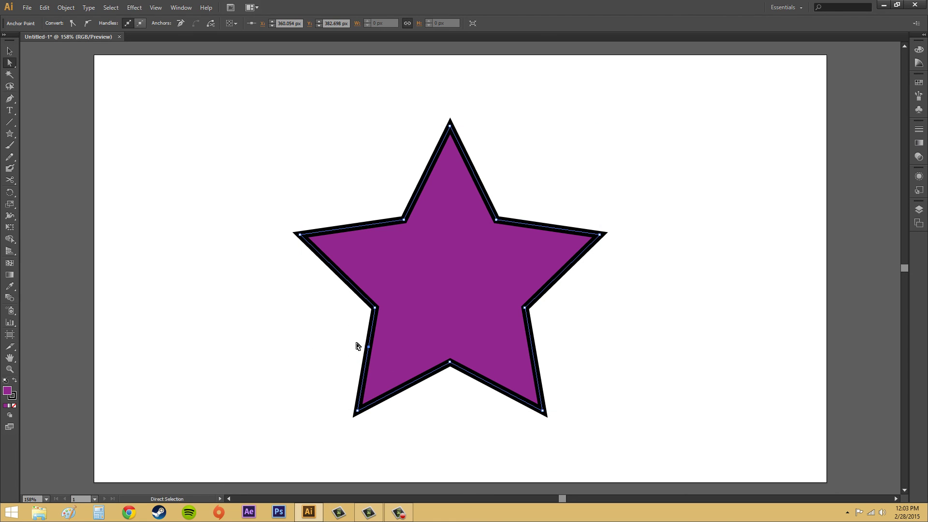
click(387, 368)
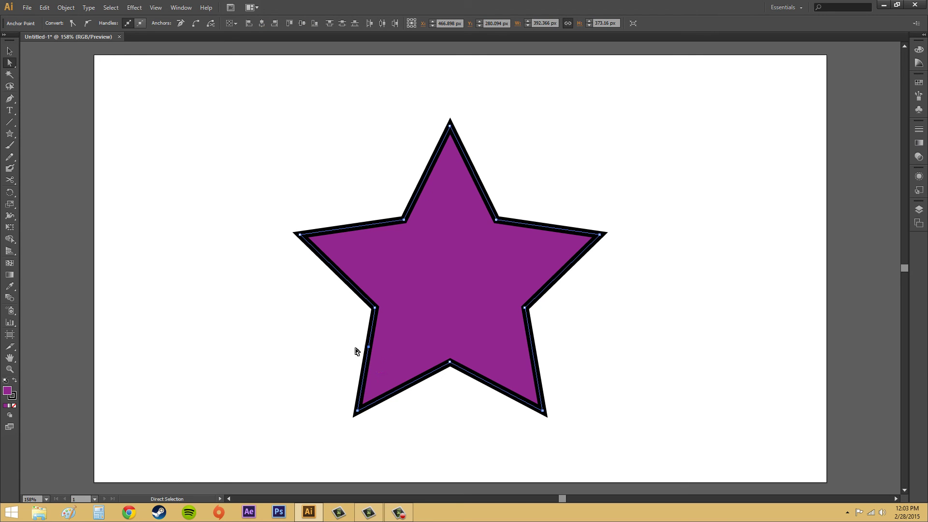
click(58, 8)
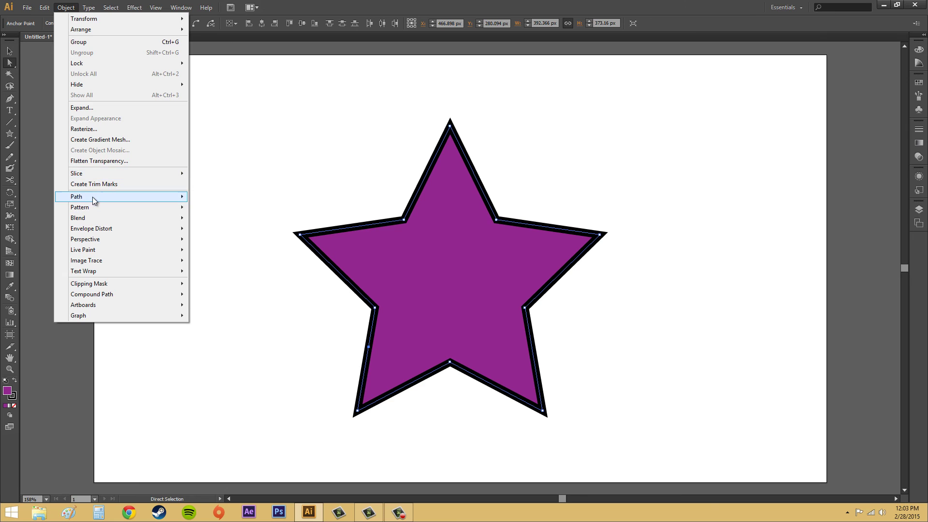
mouse_move(92, 196)
click(219, 196)
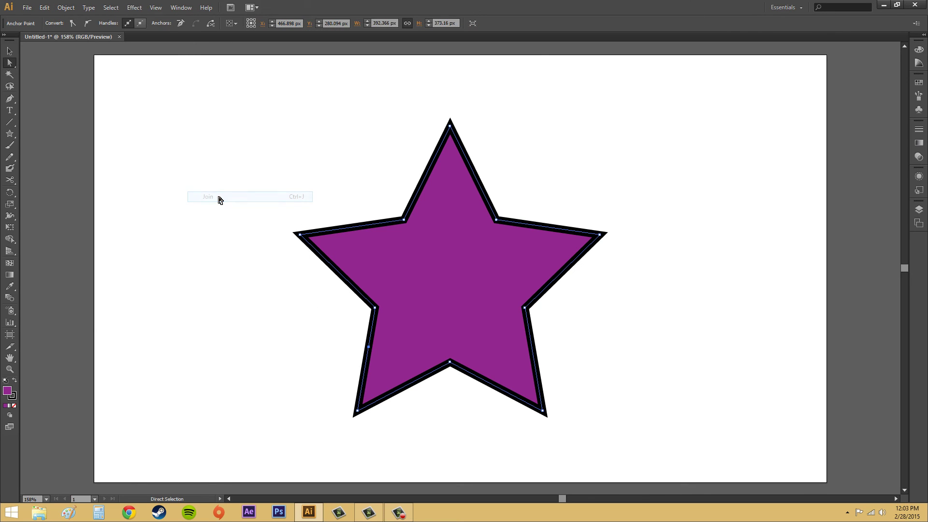
click(9, 50)
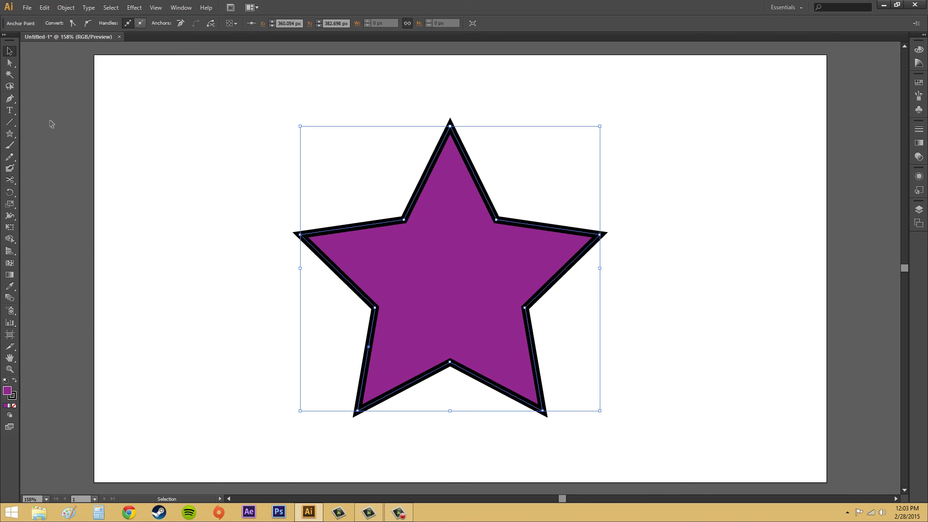
click(10, 63)
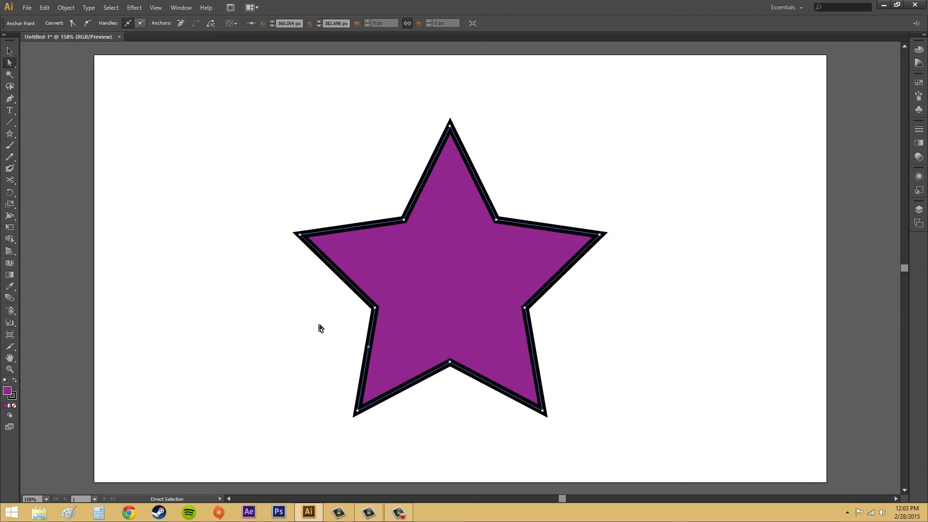
drag(368, 346, 300, 346)
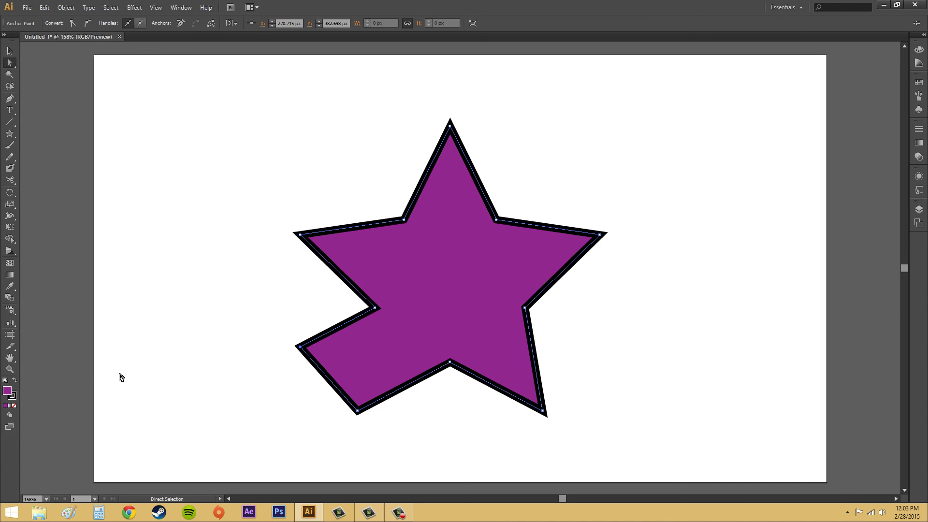
key(ctrl+z)
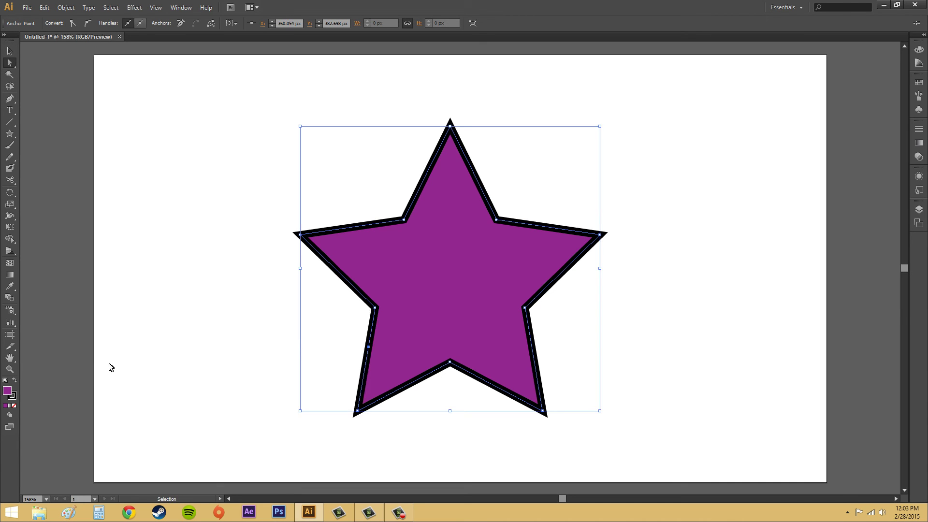
drag(9, 101, 73, 121)
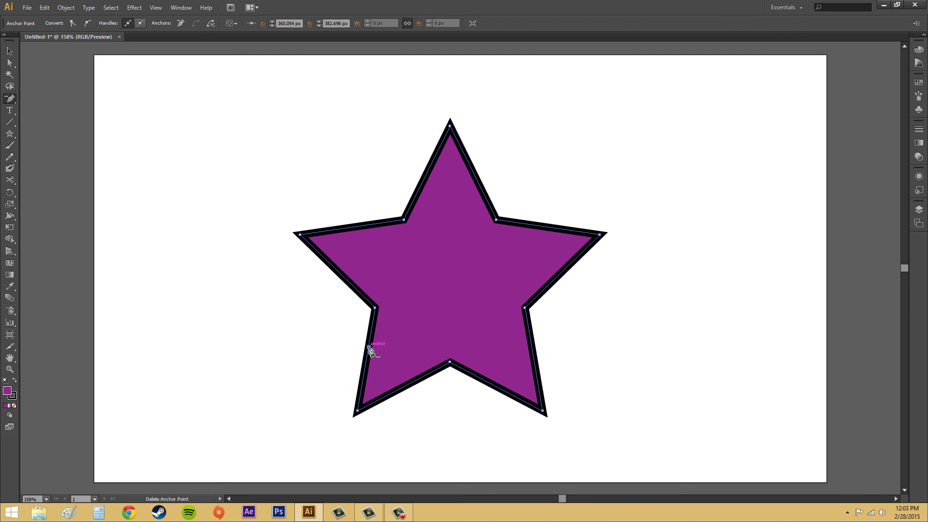
Delete the extra anchor on the star's lower-left edge, then leave the star deselected
click(368, 346)
click(7, 50)
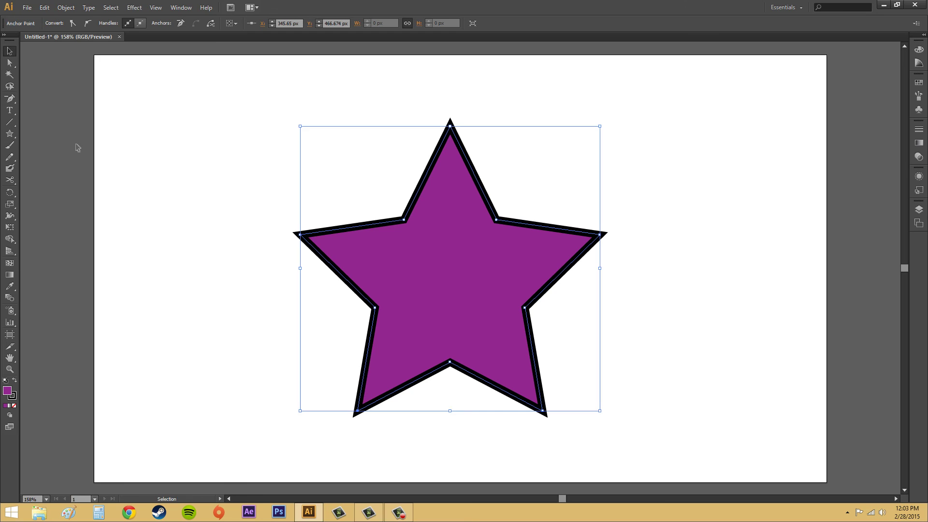
click(327, 319)
click(454, 323)
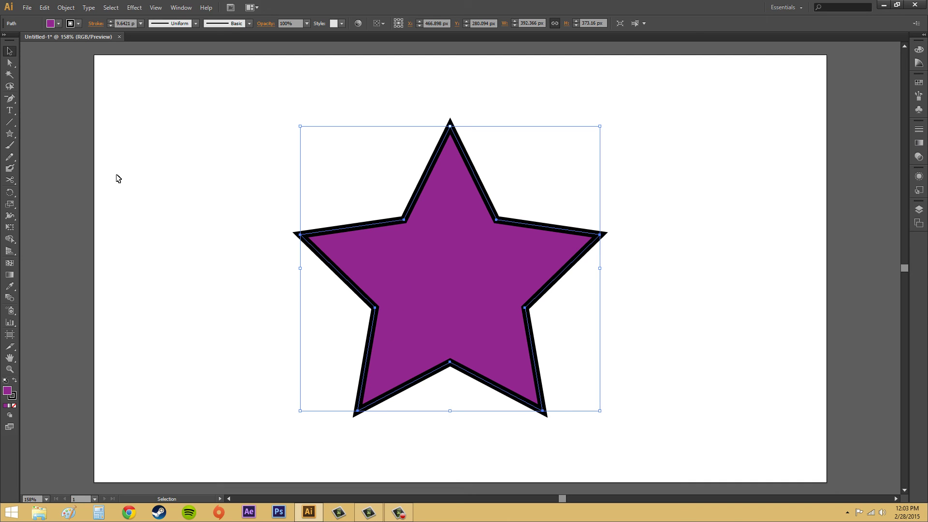
click(9, 63)
click(677, 234)
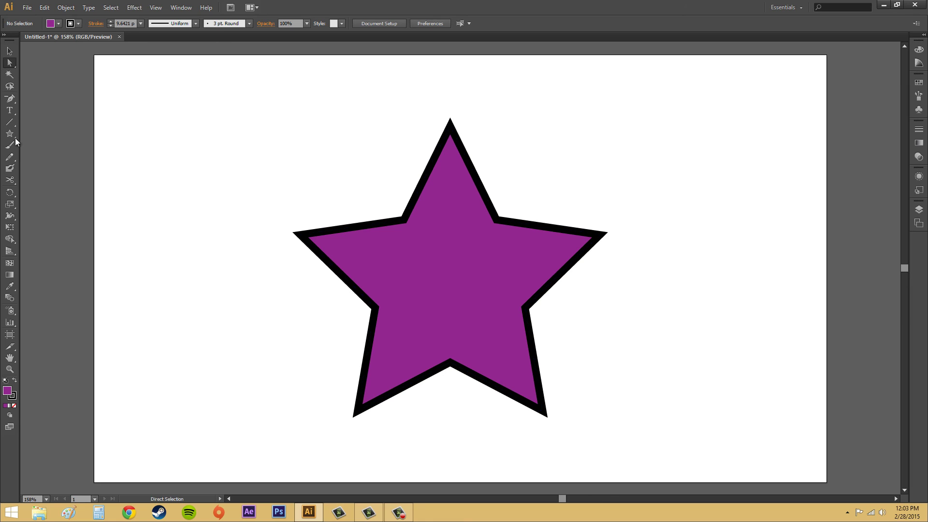
Try a Scissors cut inside the star's fill, dismiss the error, and reselect the star path
click(12, 182)
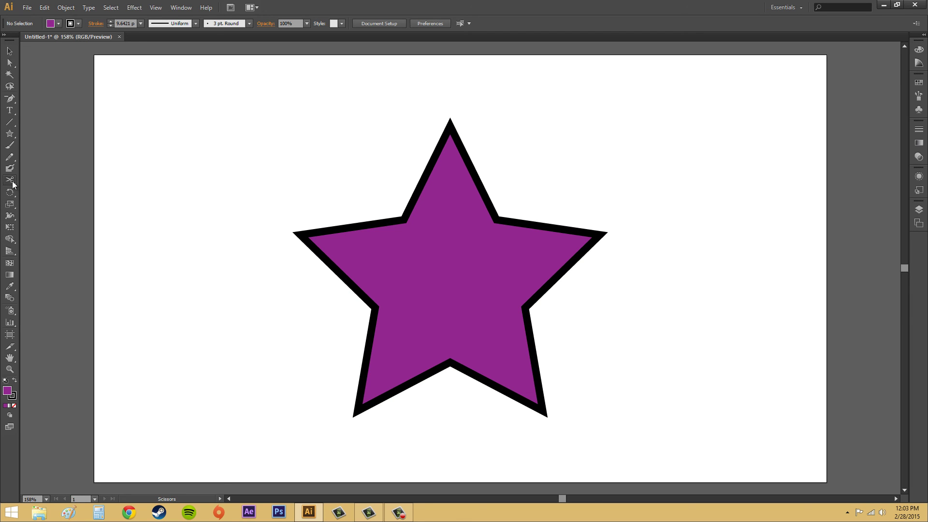
click(370, 350)
click(556, 279)
click(9, 63)
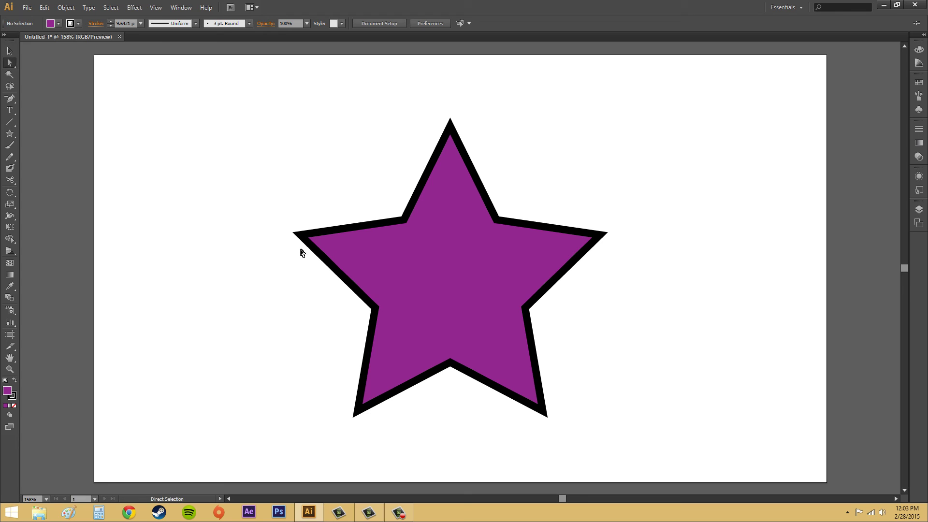
click(376, 333)
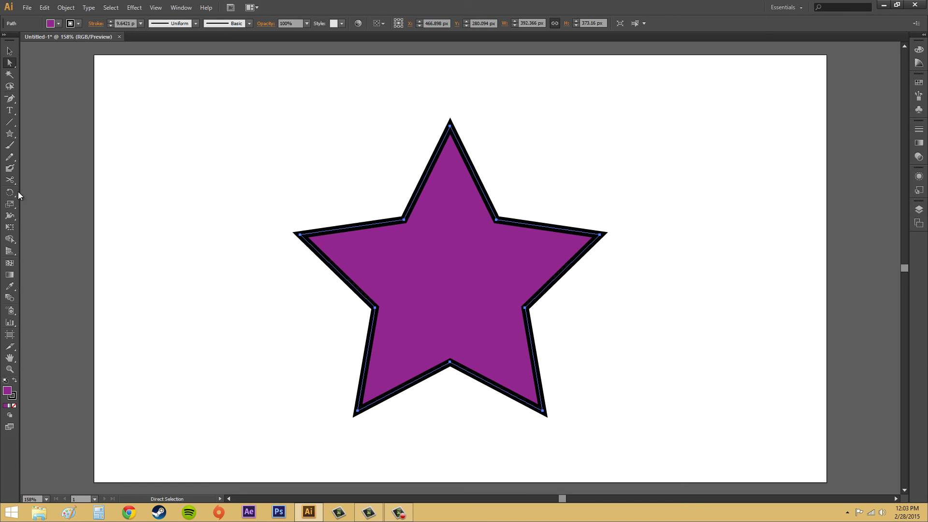
Cut the lower-left edge, drag the cut end left into a notch, and select both endpoints
click(10, 180)
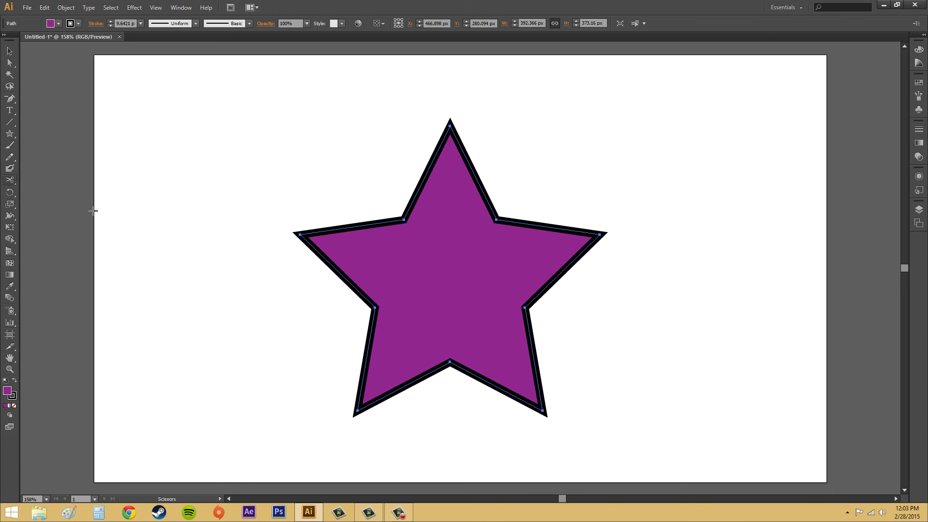
click(369, 355)
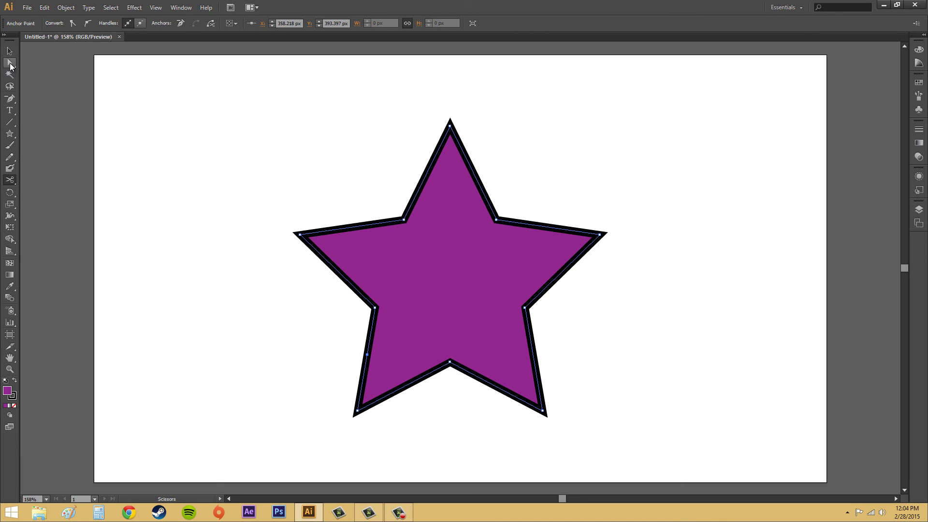
click(10, 63)
click(368, 355)
drag(367, 357, 352, 359)
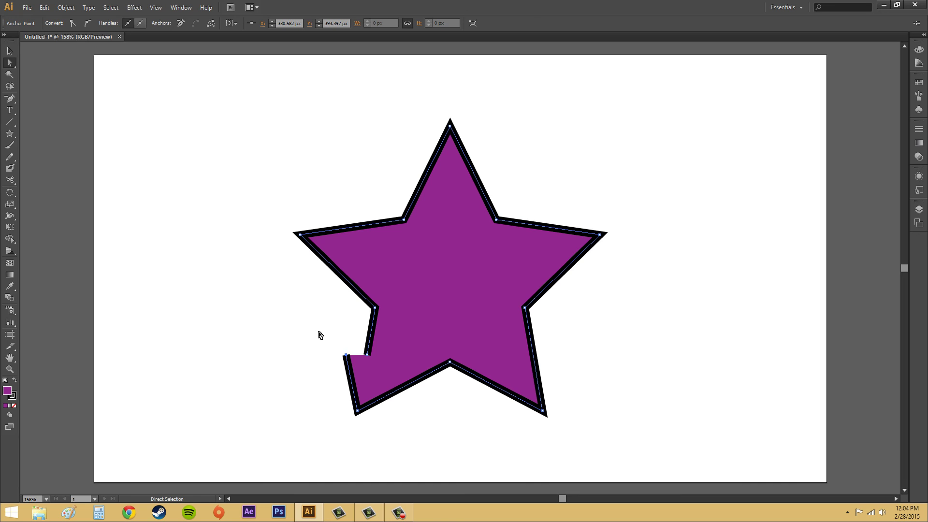
drag(319, 331, 370, 371)
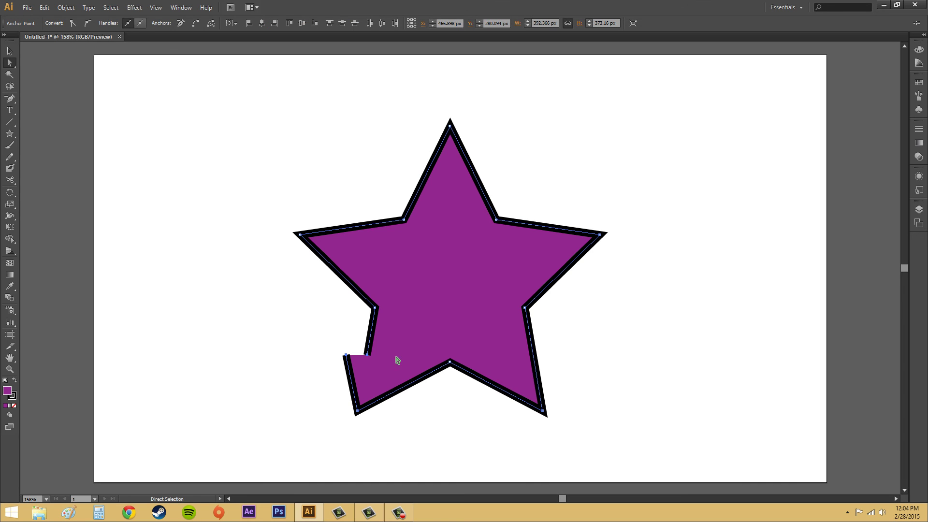
Join the notch's two open endpoints with Object > Path > Join
click(65, 7)
mouse_move(85, 196)
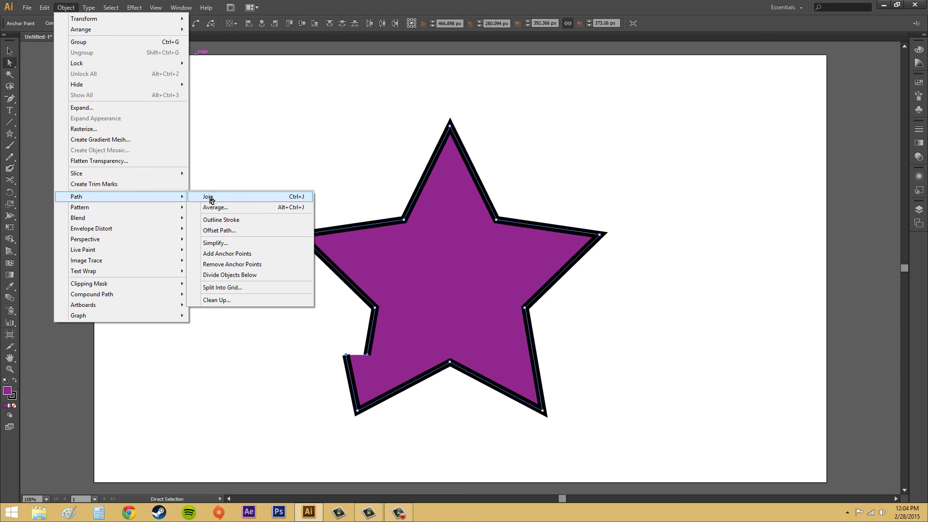
click(209, 196)
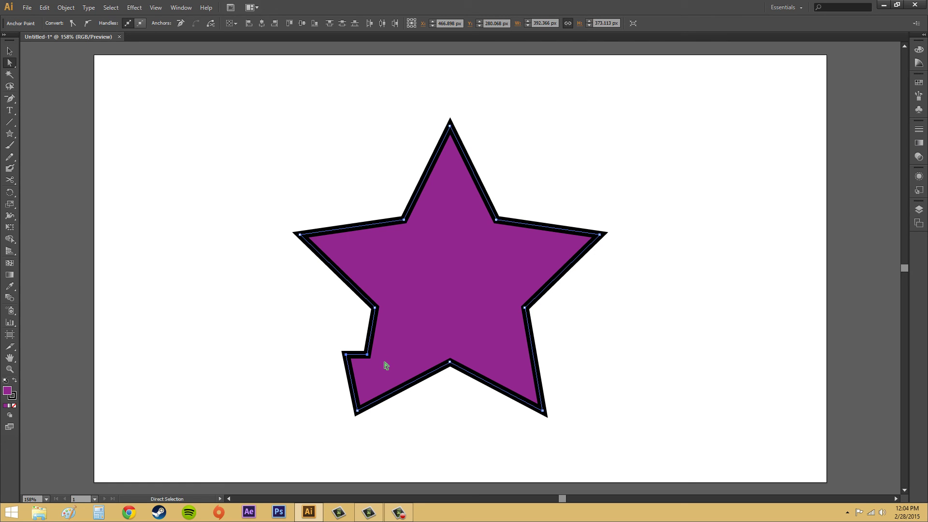
Select the star path and marquee-select the two anchors at the notch
click(385, 363)
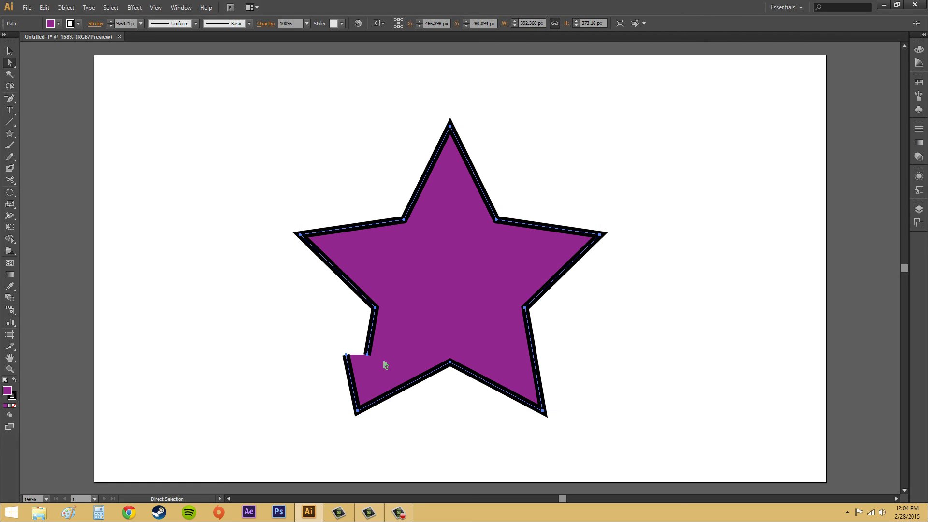
drag(320, 338, 377, 358)
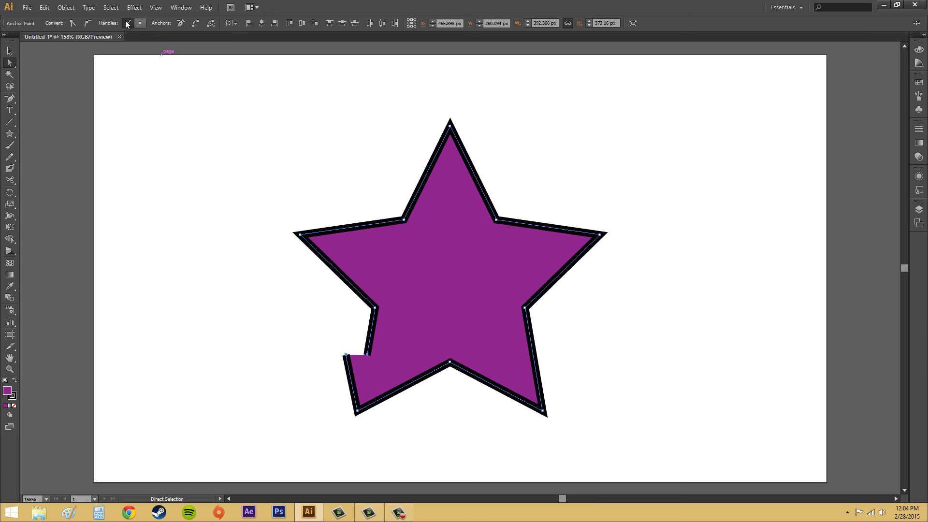
click(65, 7)
Average the two notch anchors on Both axes to merge them into one point
mouse_move(110, 198)
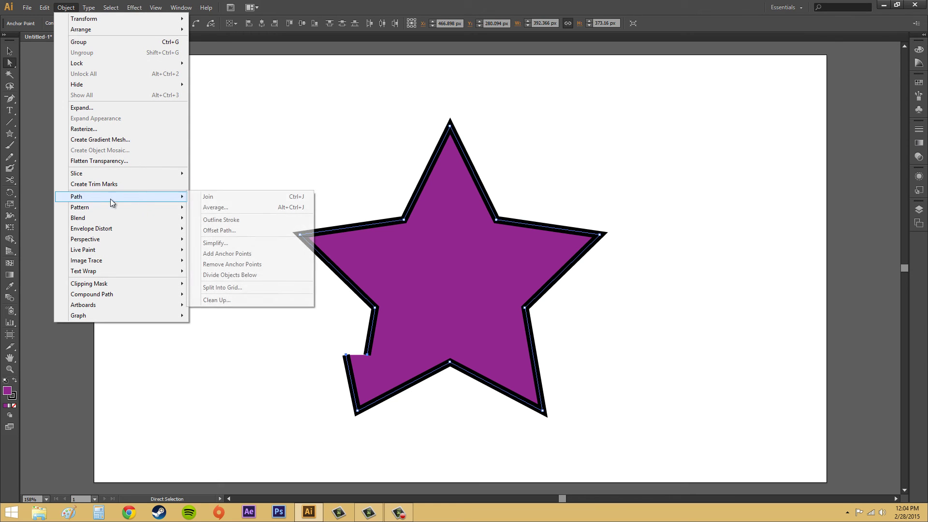
click(227, 208)
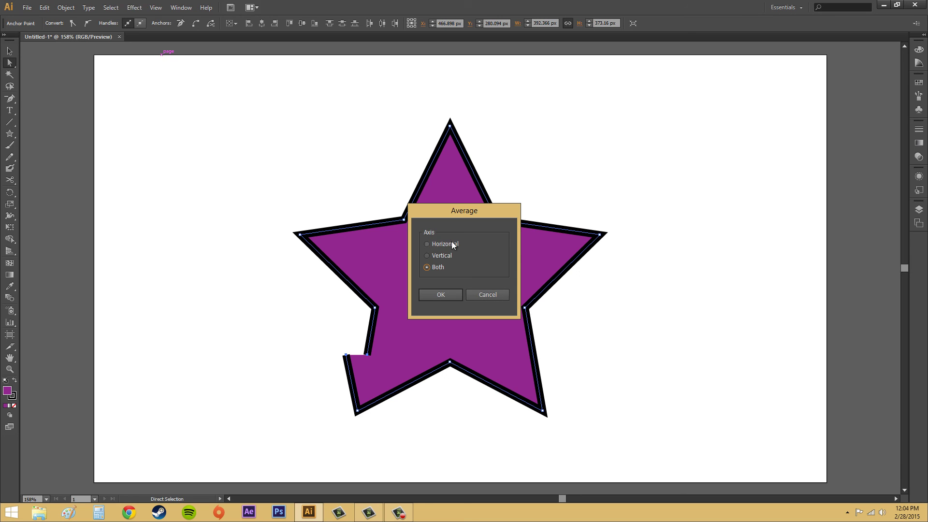
click(440, 295)
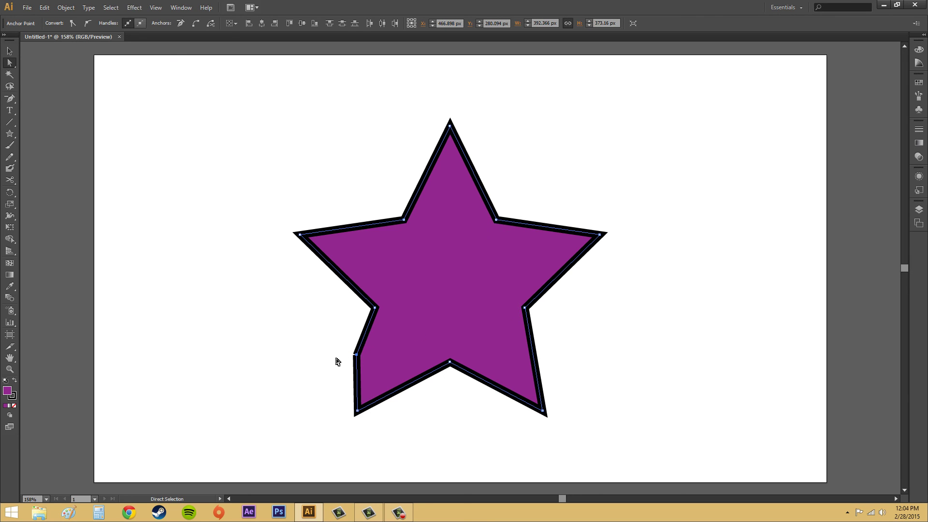
Reposition the lower-left anchor, then select and delete the anchor on that edge
drag(358, 355, 370, 354)
click(396, 358)
click(394, 363)
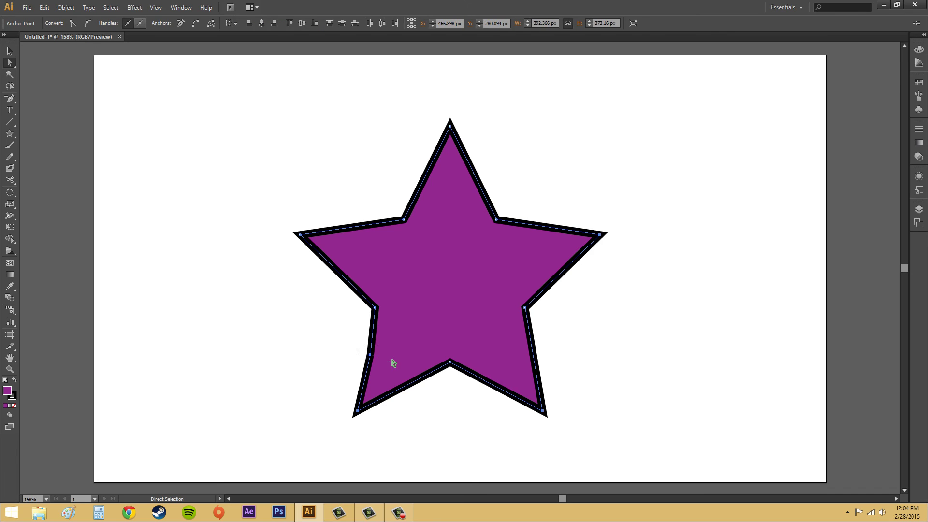
key(Delete)
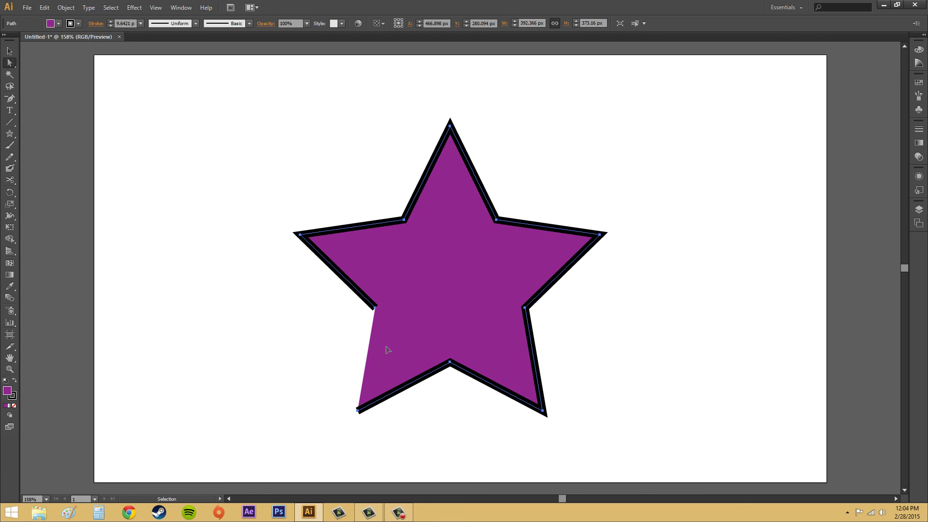